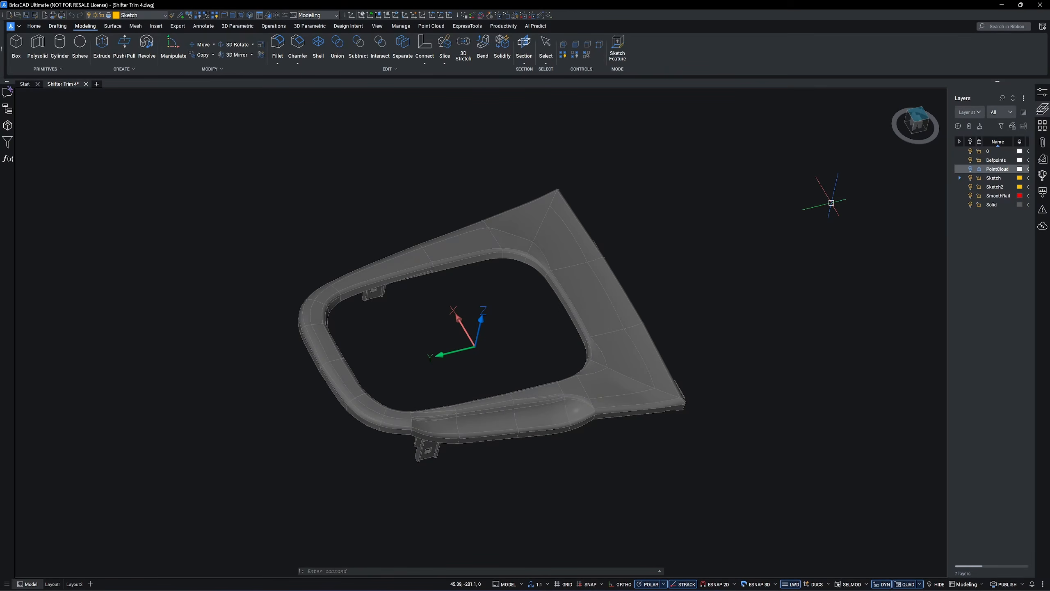
Turn on the PointCloud layer to overlay the scan on the finished trim model and view it from another angle
left_click(971, 169)
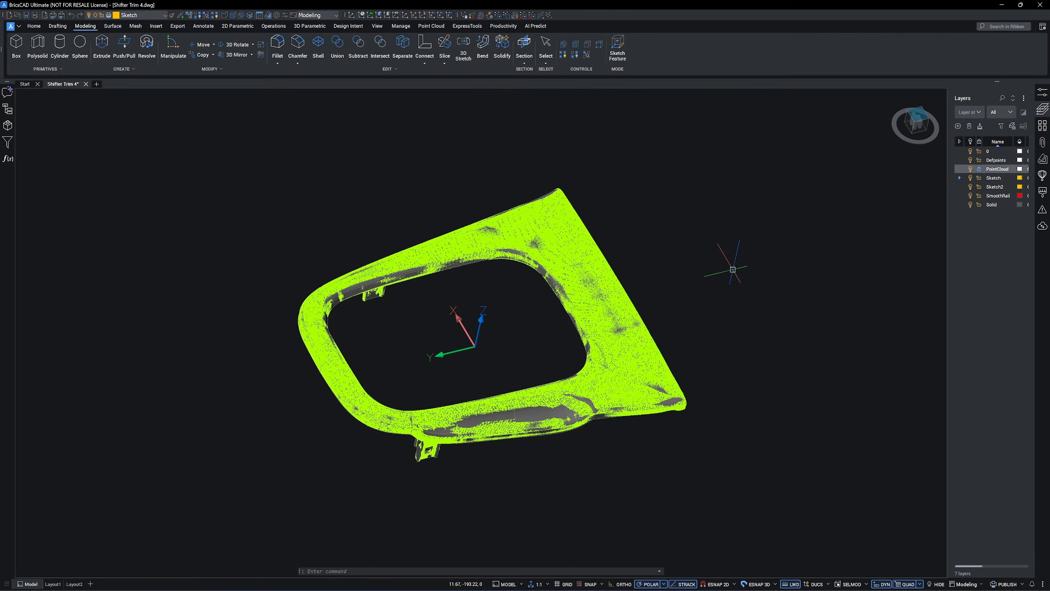
middle_click_drag(733, 269, 847, 385, "shift")
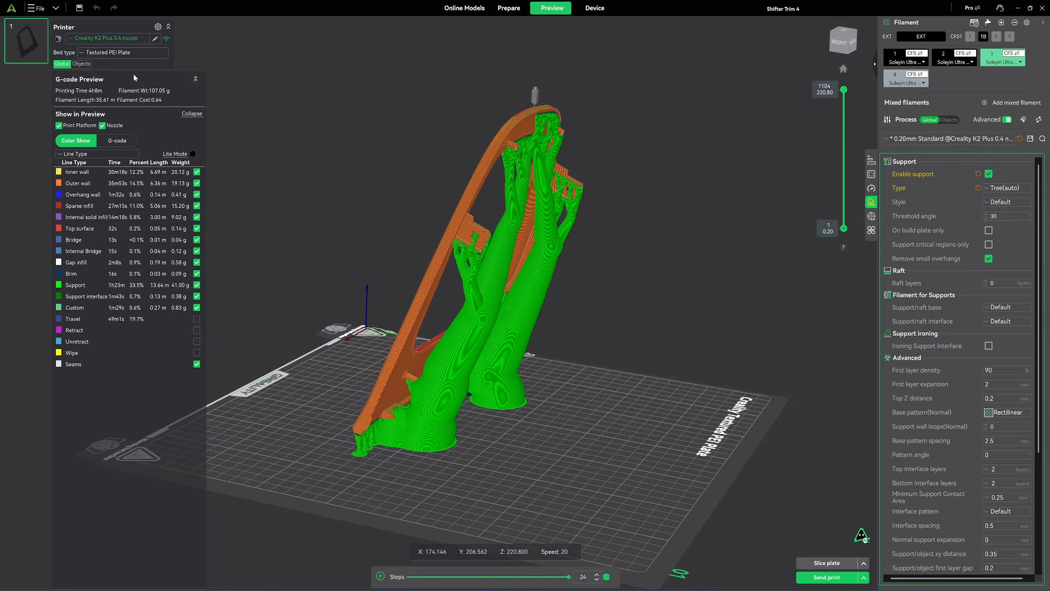
left_click(135, 78)
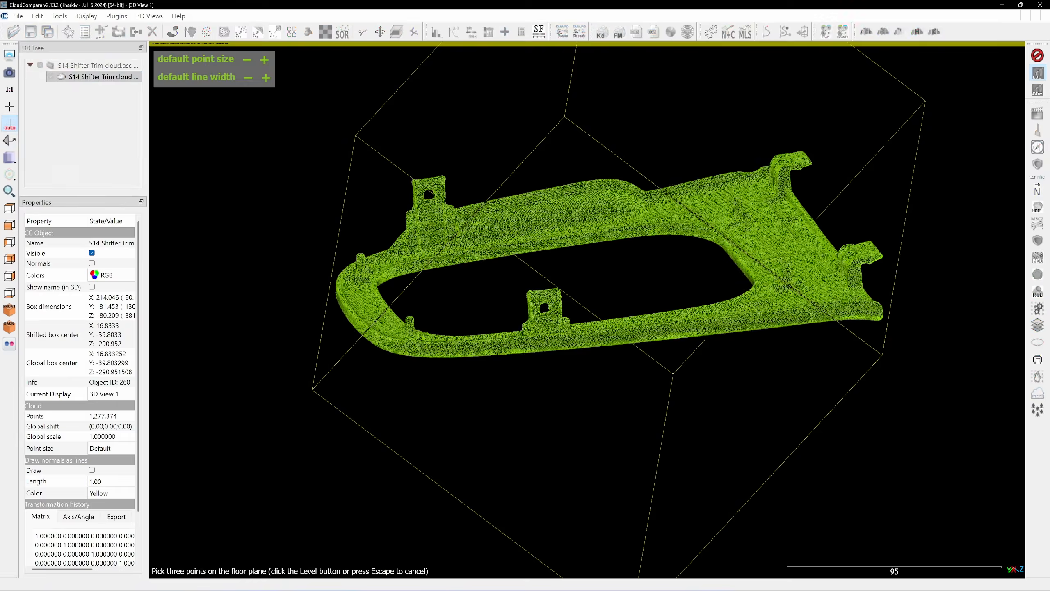
In CloudCompare, pick a floor-plane levelling point on the trim cloud beside the small mounting post at the rounded end
scroll(499, 295, "up", 15)
left_click_drag(520, 312, 563, 293)
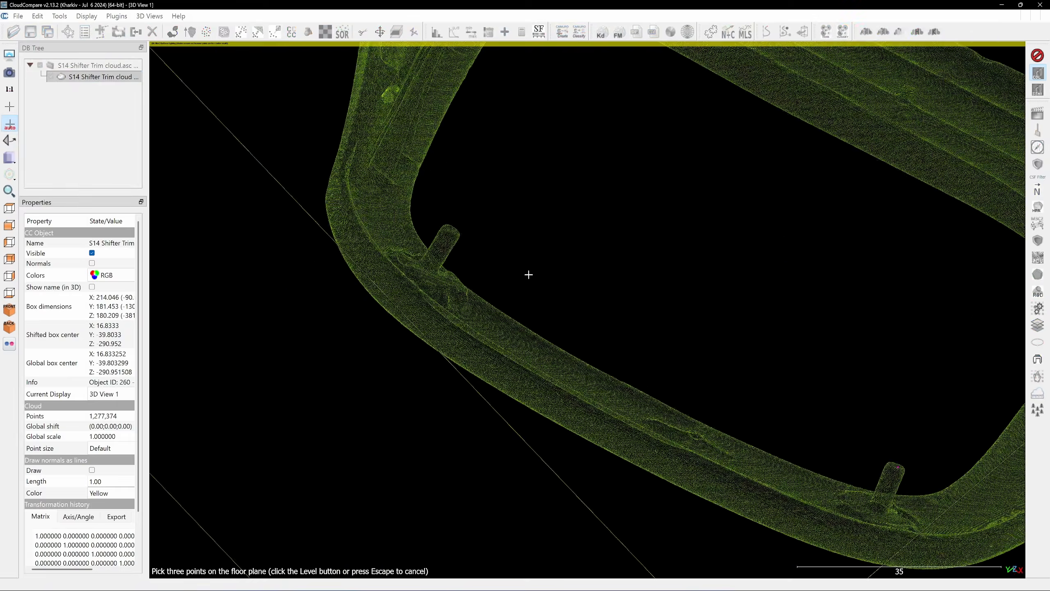
left_click(422, 294)
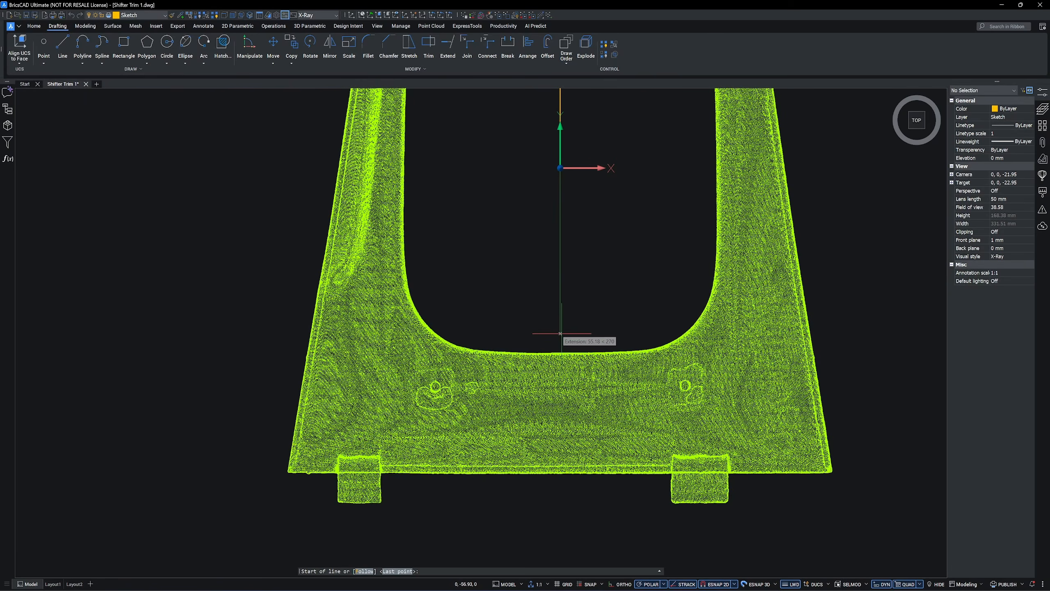
In BricsCAD, draw a vertical centre section line about 51 mm long across the wide band below the trim's opening
type("l")
key("Return")
left_click(561, 339)
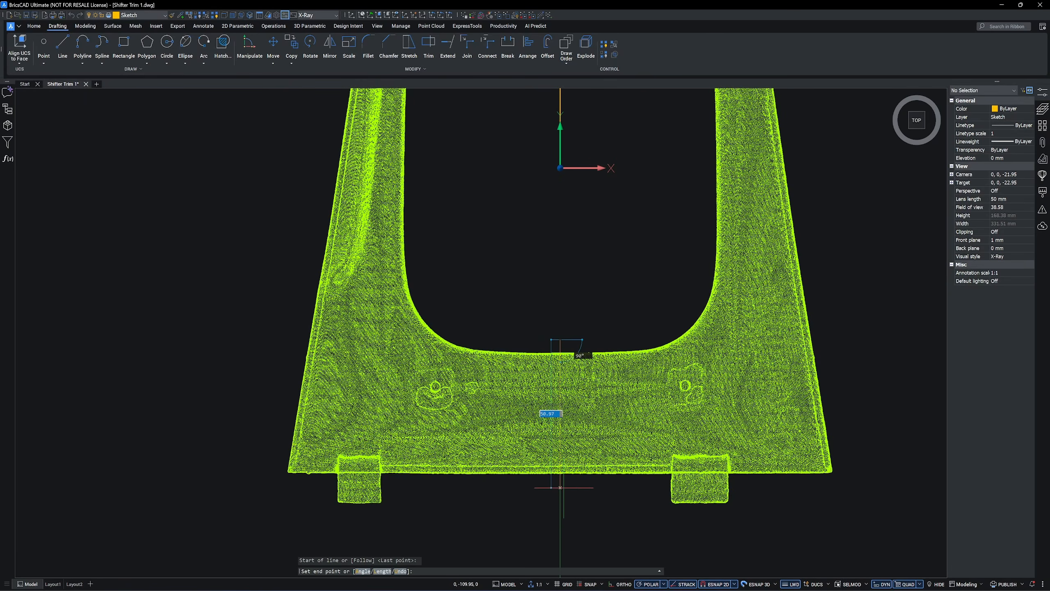
left_click(560, 487)
key("Return")
Offset the vertical centre section line to the left through a point near the start of the opening's corner curve
scroll(537, 481, "up", 2)
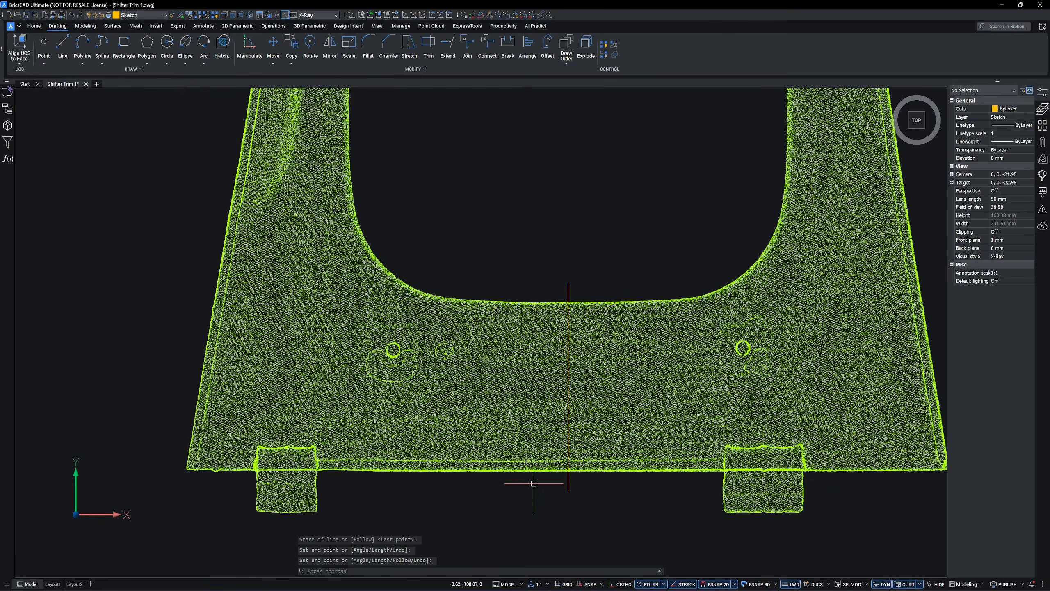
left_click(548, 46)
key("Return")
left_click(567, 290)
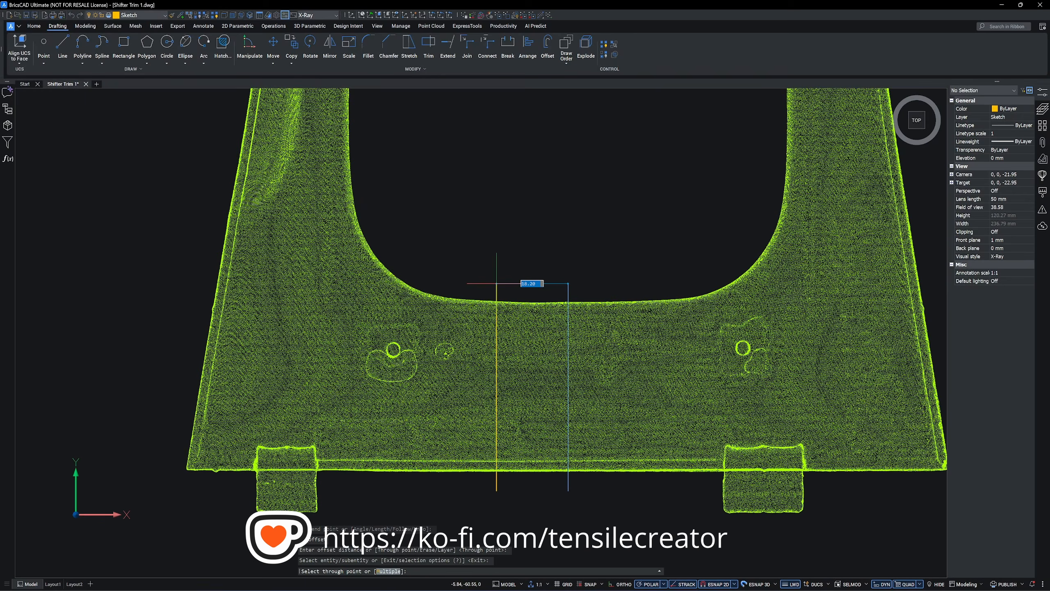
left_click(450, 286)
middle_click_drag(442, 237, 554, 215)
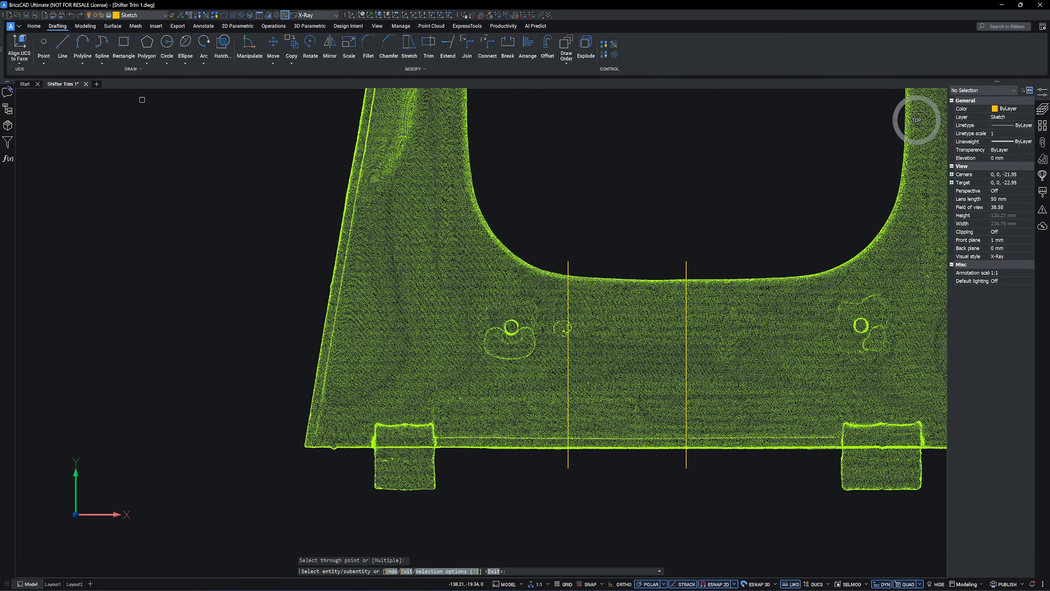
Draw a diagonal section line about 78 mm long from the trim's lower-left outer corner into the opening
left_click(63, 44)
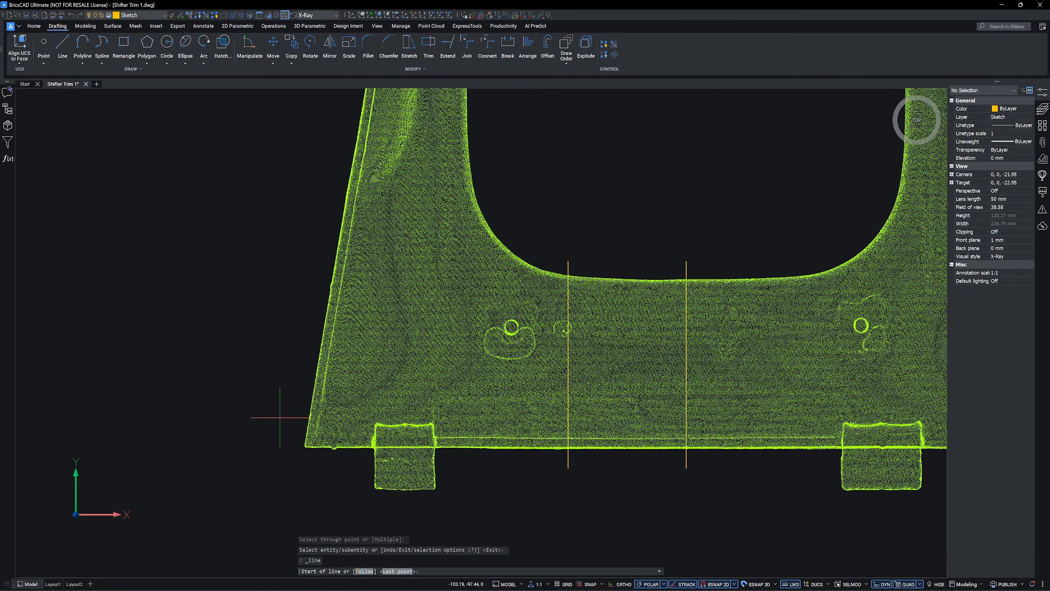
left_click(304, 446)
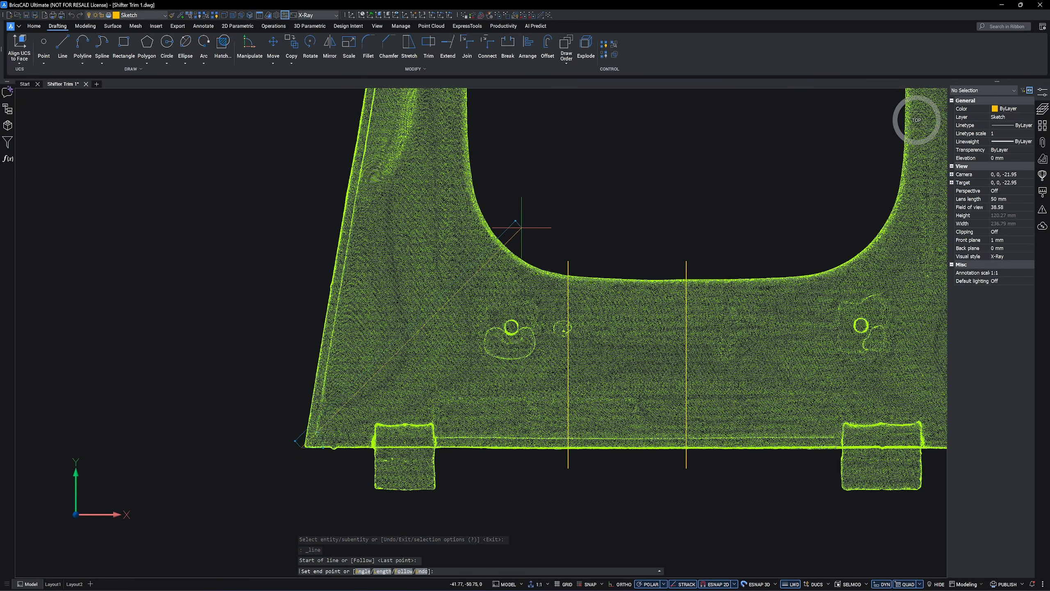
left_click(522, 227)
key("Return")
Clear the point cloud selection and show the drawing's layer list
scroll(304, 445, "up", 3)
left_click(305, 459)
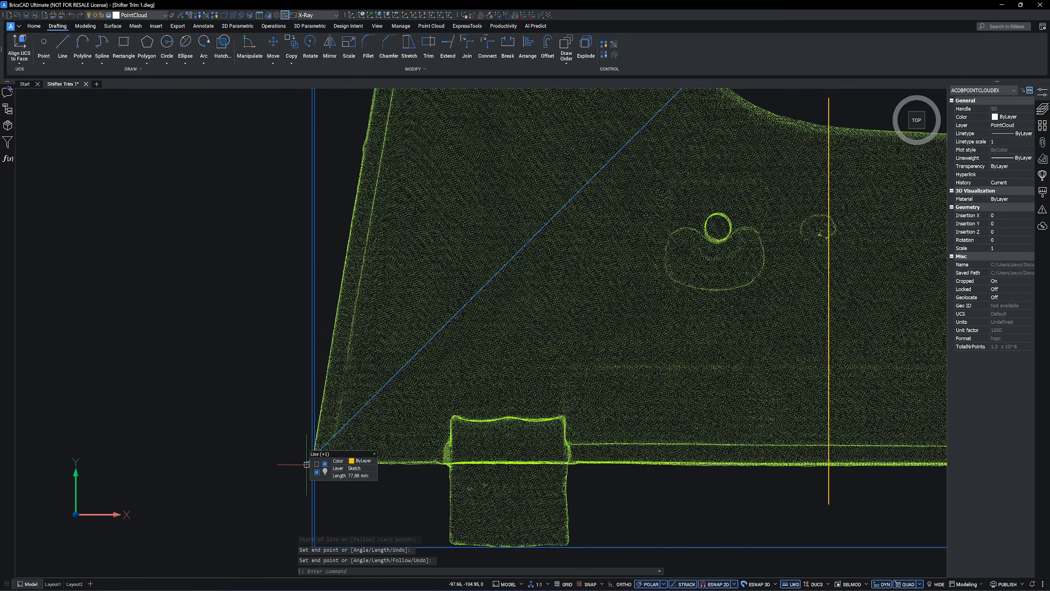
key("Escape")
left_click(1045, 111)
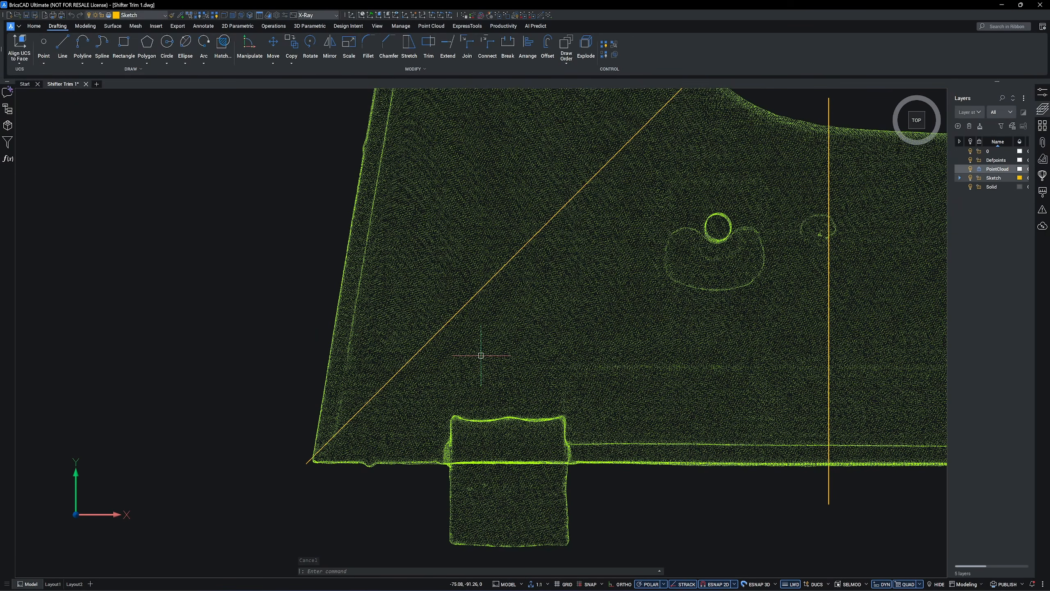
Stretch the outer end of the diagonal section line slightly past the trim's lower-left corner
left_click(311, 458)
scroll(308, 459, "up", 3)
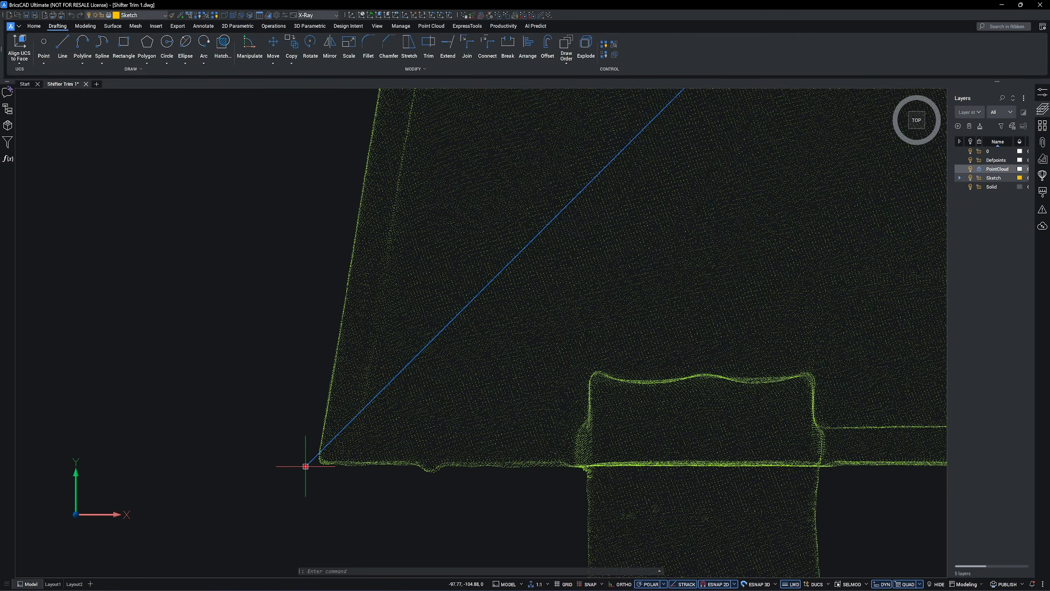
left_click(305, 467)
key("Escape")
scroll(334, 347, "down", 3)
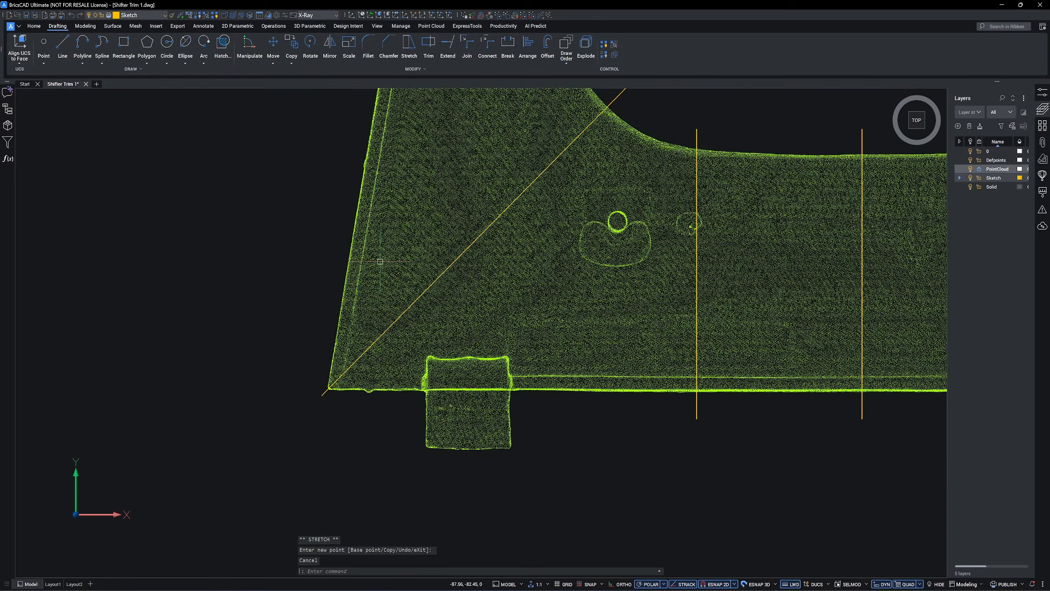
Draw a horizontal section line across the trim's left leg and offset the vertical centre line to the right through a point
left_click(322, 227)
left_click(625, 228)
key("Return")
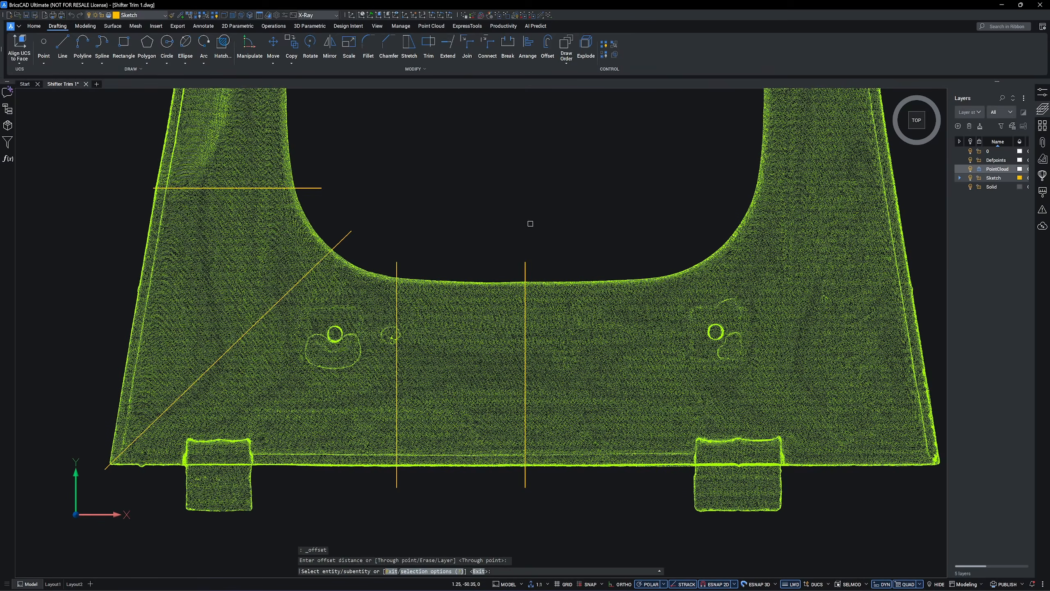
left_click(526, 273)
left_click(653, 271)
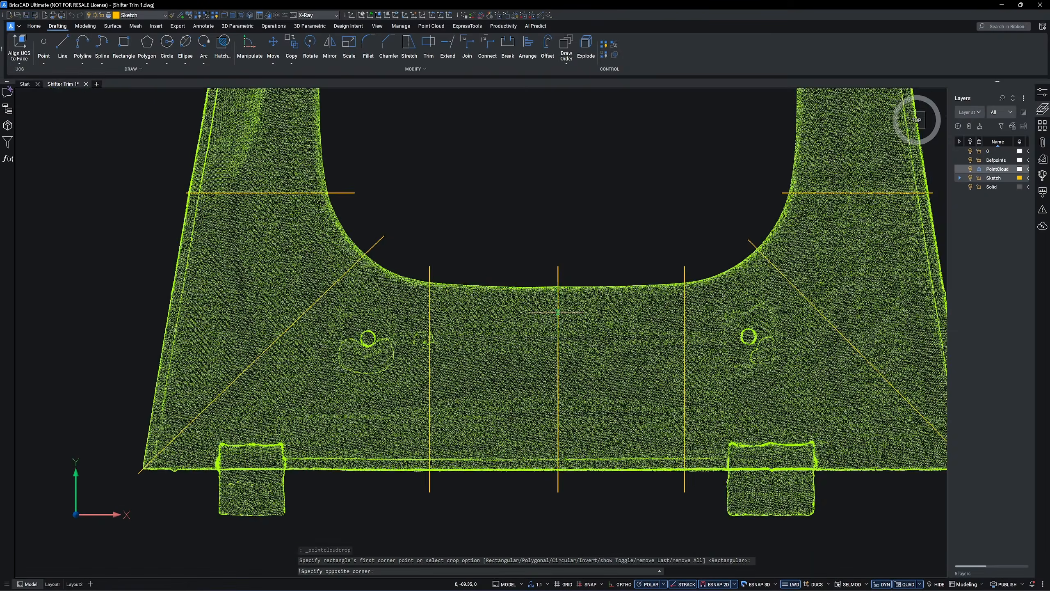
Trace the cropped section's upper edge and right end with polyline segments following the scan points
scroll(558, 476, "up", 3)
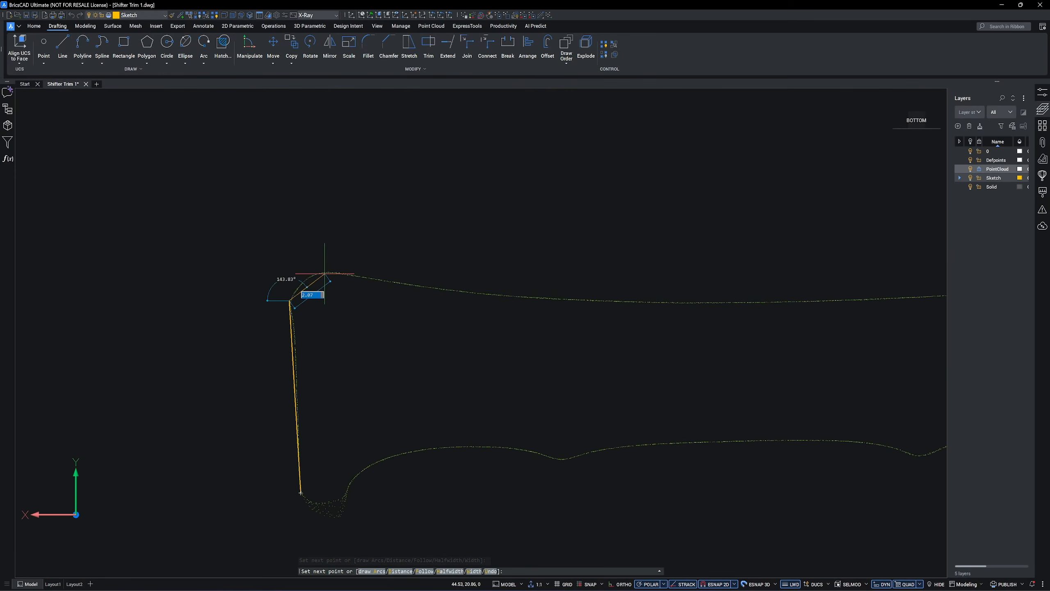
left_click(329, 273)
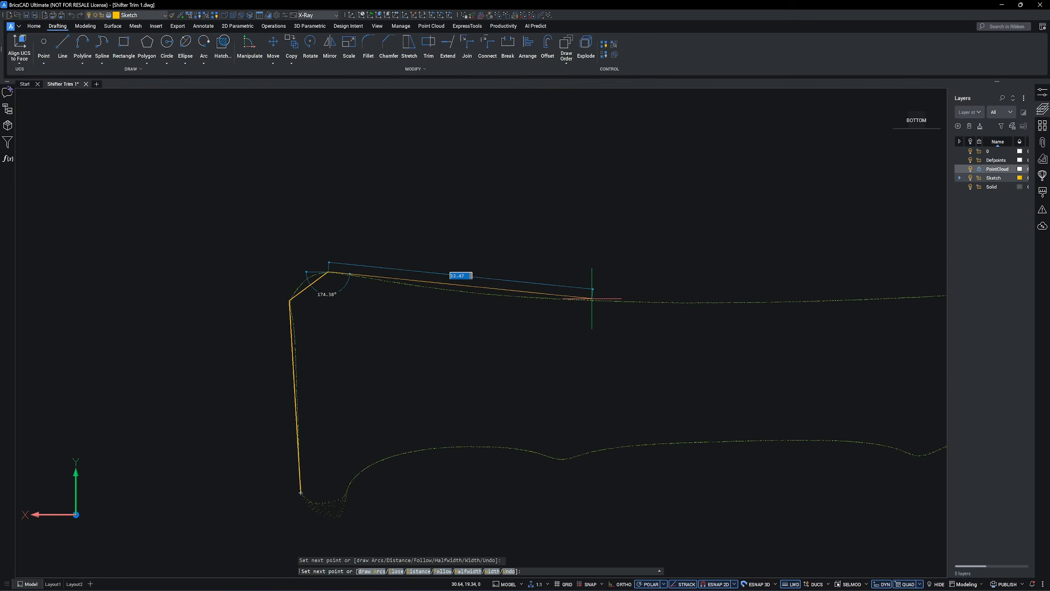
left_click(559, 299)
scroll(625, 248, "down", 3)
middle_click_drag(627, 244, 512, 251)
scroll(641, 258, "up", 2)
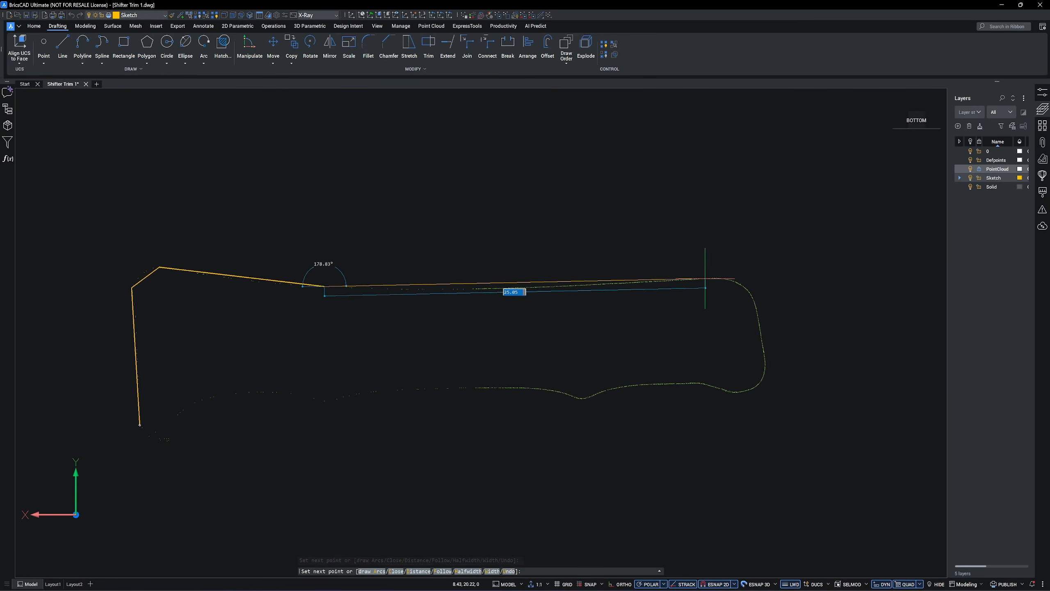
left_click(718, 277)
left_click(750, 295)
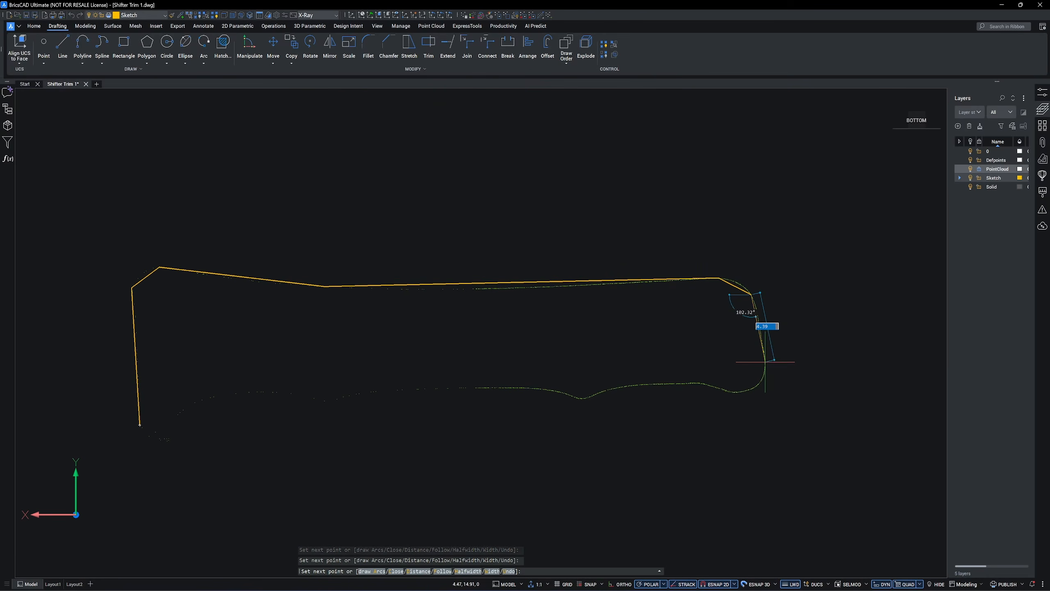
left_click(766, 361)
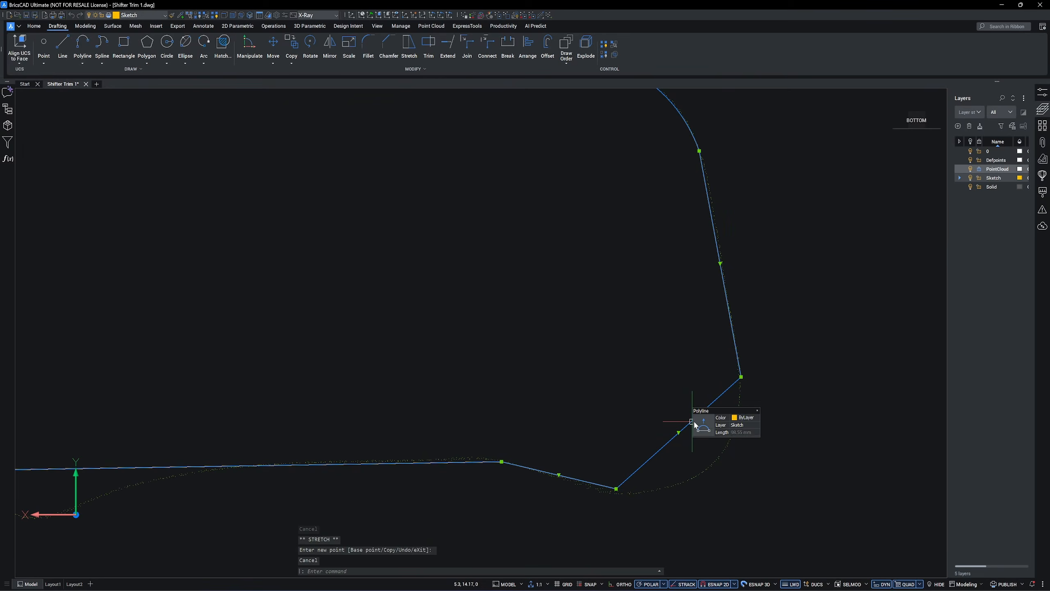
Bulge the profile's lower-right segment into an arc that follows the scan's rounded corner
left_click(702, 425)
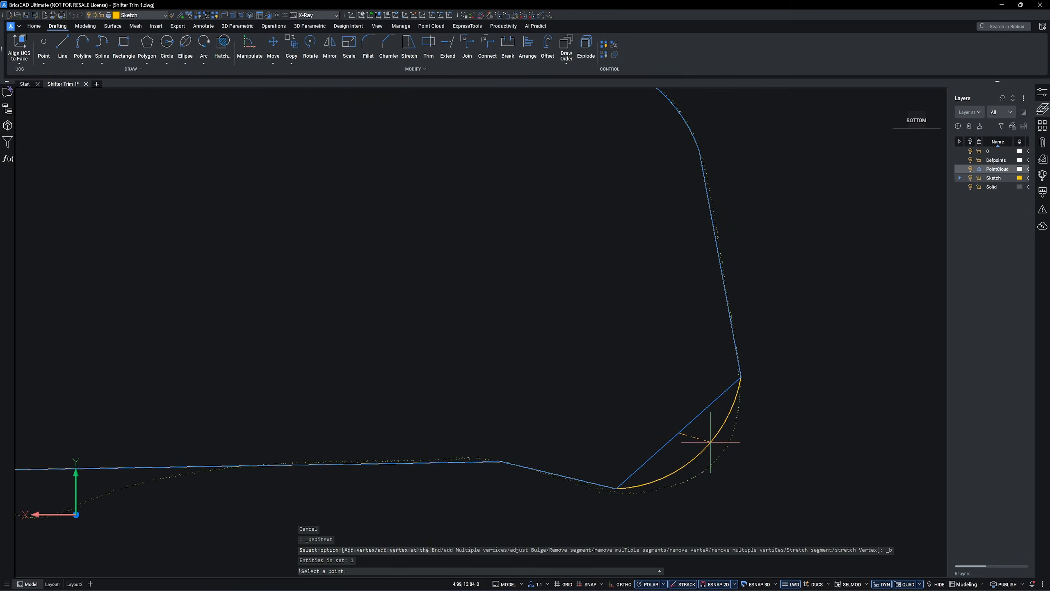
left_click(719, 454)
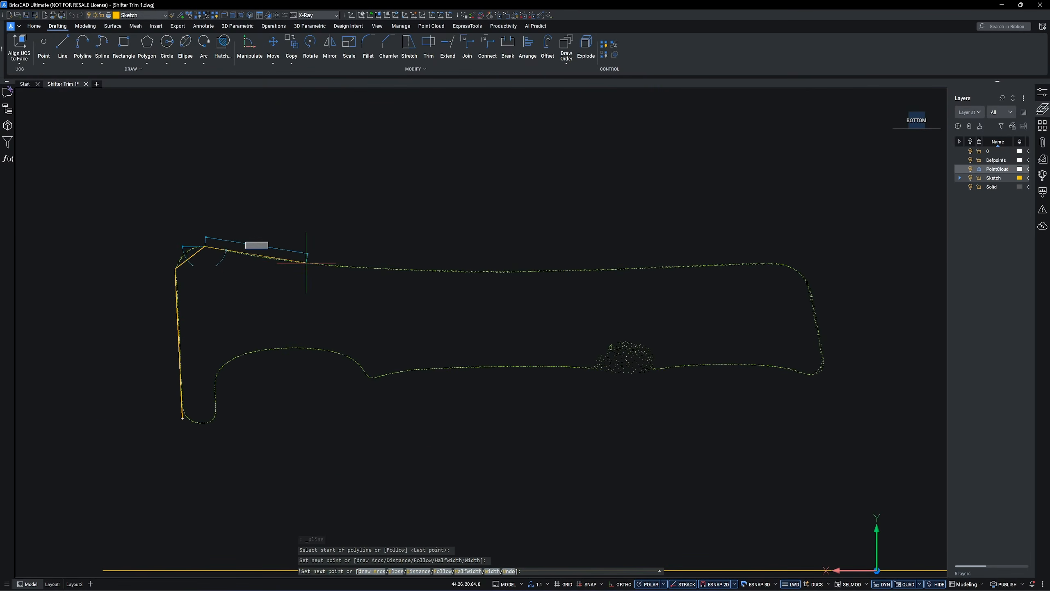
Trace the next section's upper edge, rounded upper-right corner and right end with polyline points along the scan
left_click(399, 269)
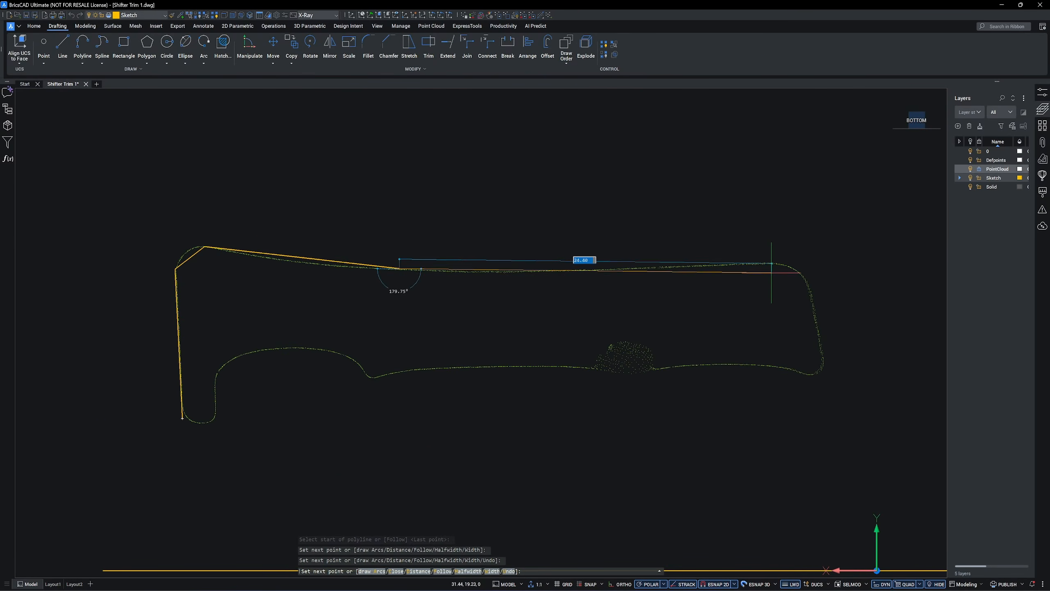
left_click(776, 264)
left_click(808, 283)
left_click(825, 364)
scroll(803, 372, "up", 3)
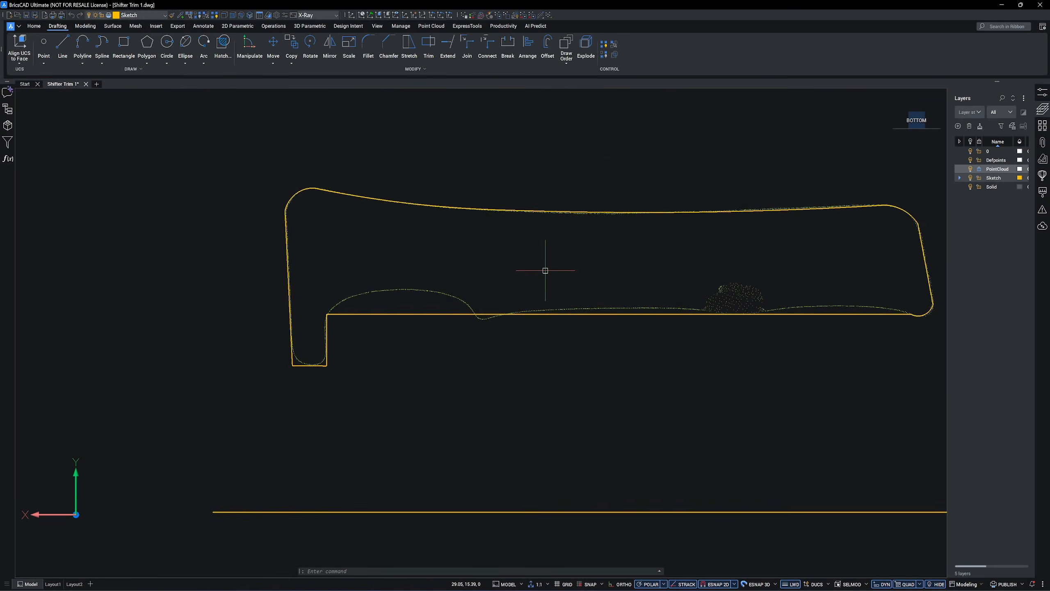
Crop the point cloud with a rectangle around the diagonal section line at the trim's corner
scroll(438, 286, "down", 2)
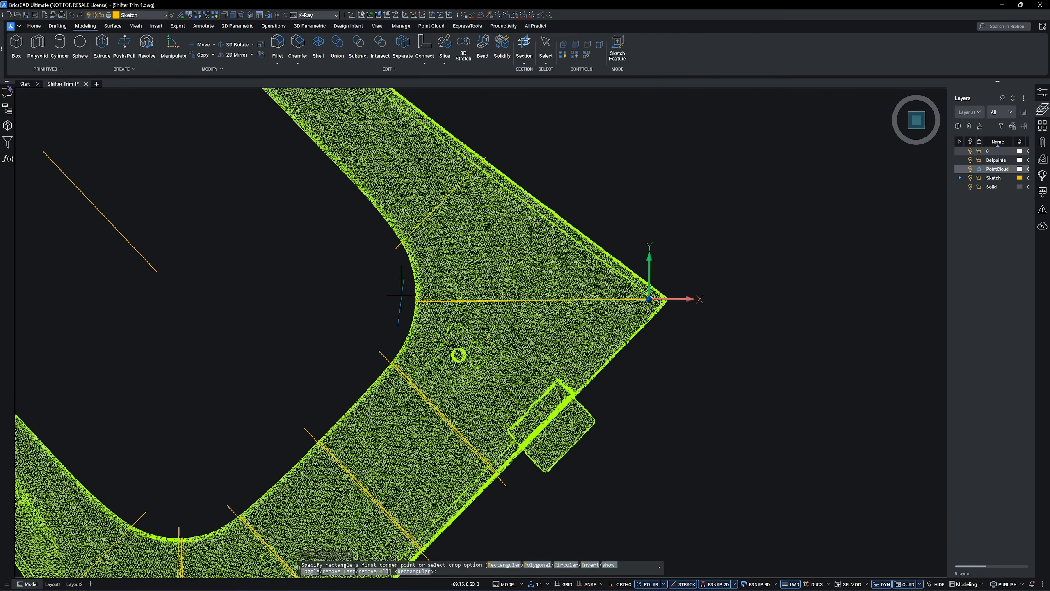
left_click(719, 296)
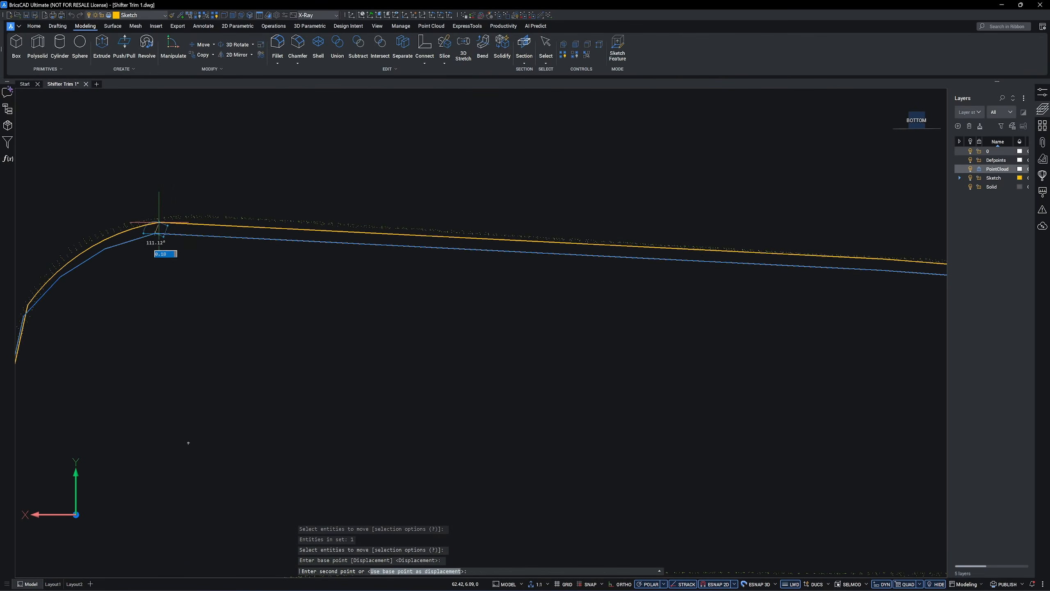
Close the section profile polyline at its left leg and bulge its sloping upper-left segment into an arc along the scan
middle_click_drag(397, 145, 657, 164, "shift")
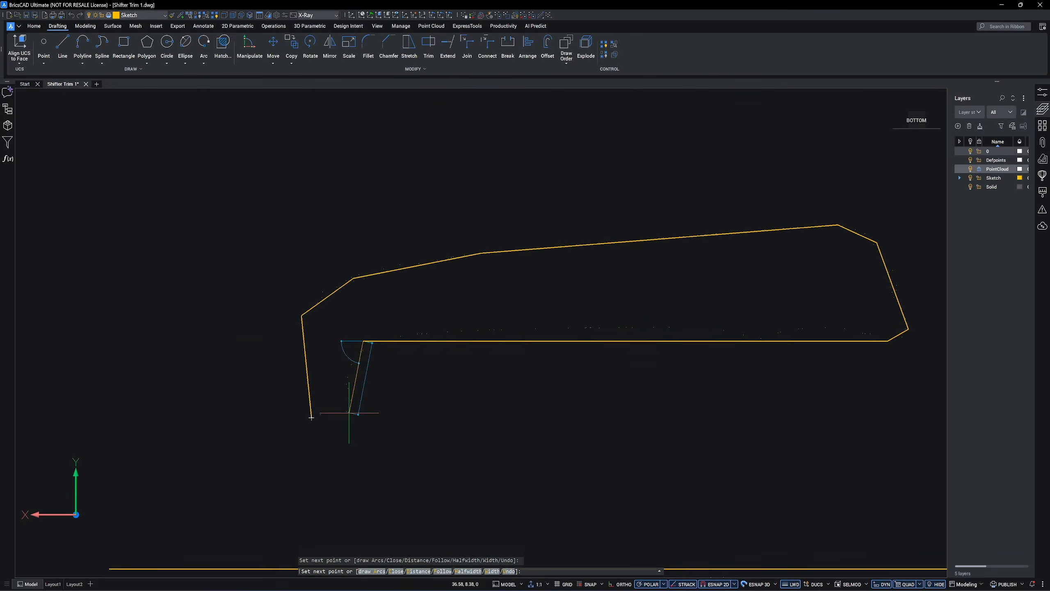
left_click(311, 416)
type("c")
key("Return")
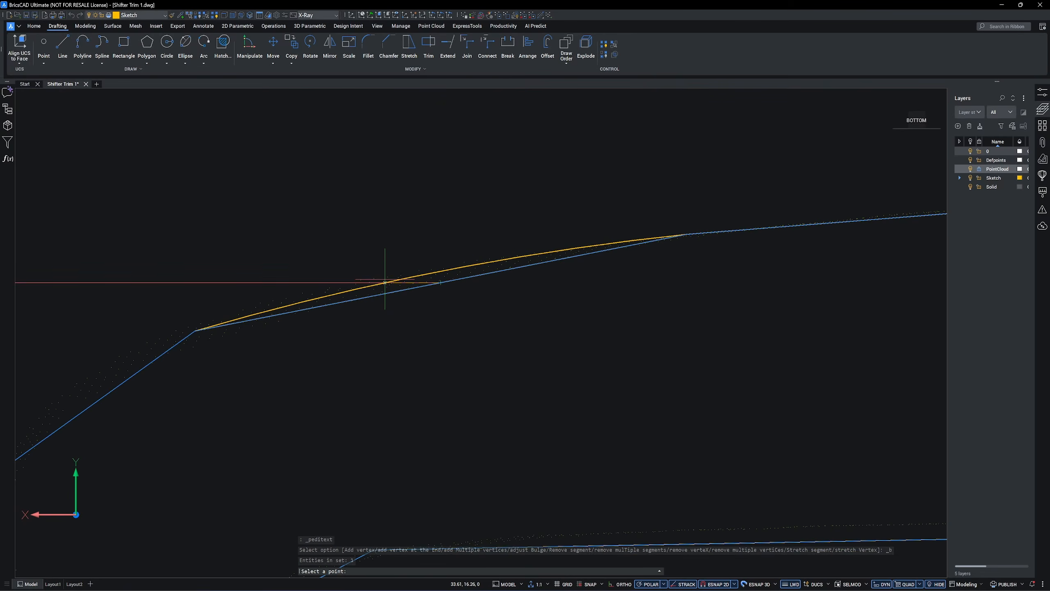
left_click(375, 274)
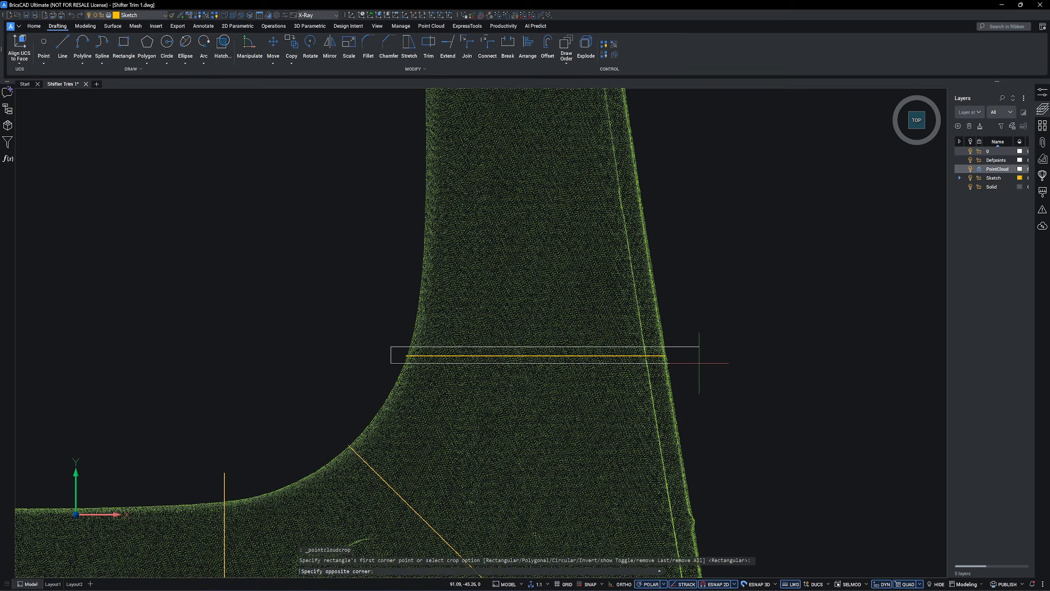
Crop the point cloud to a thin rectangular strip around the horizontal section line on the trim's right leg
left_click(714, 363)
key("Return")
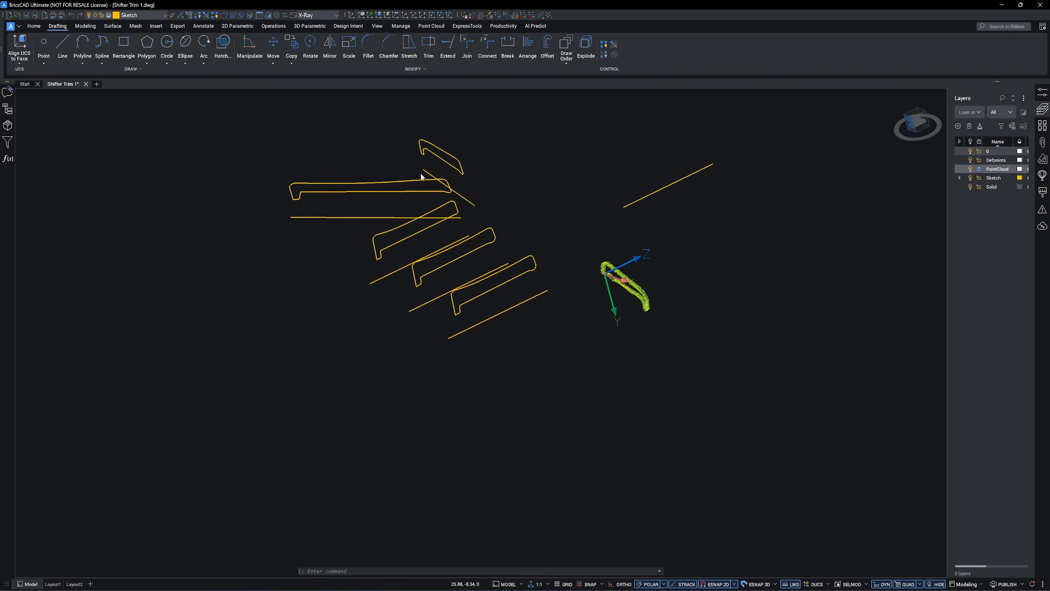
Start another section line at the left leg's outer edge, above the existing horizontal section line
middle_click_drag(422, 177, 558, 173, "shift")
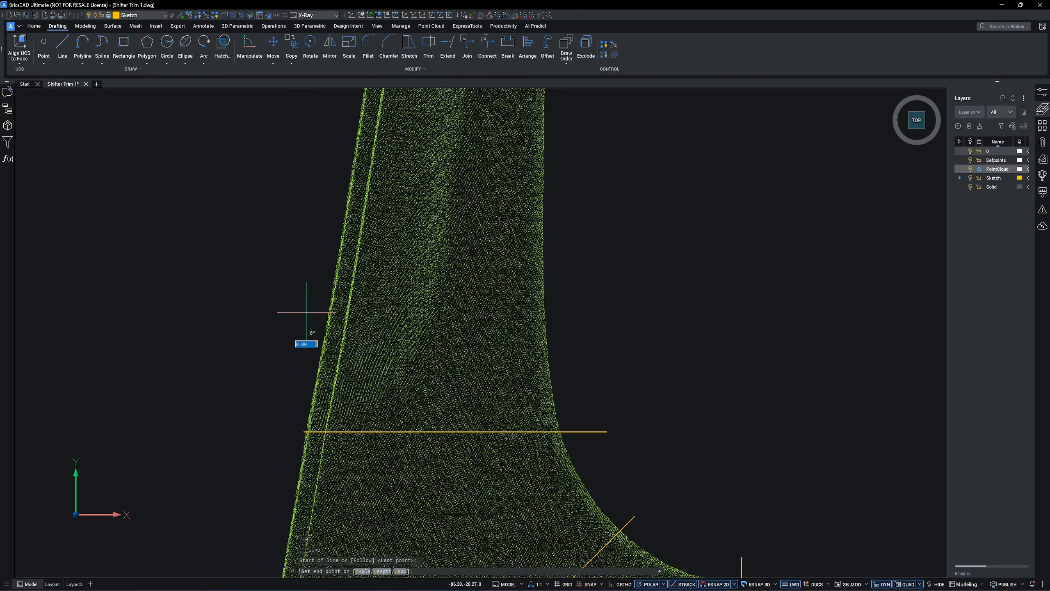
left_click(306, 313)
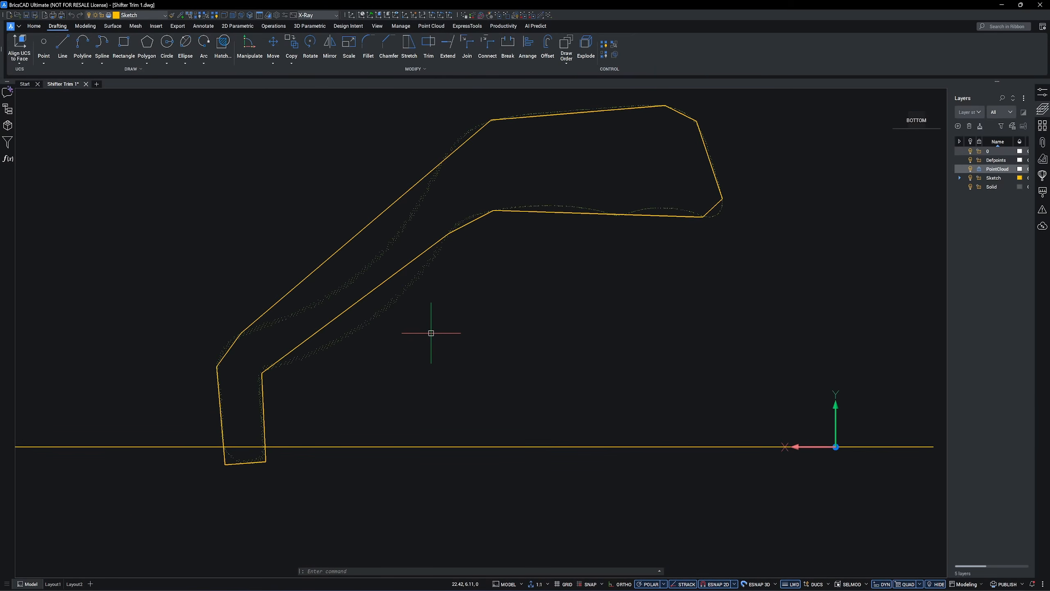
scroll(598, 368, "down", 3)
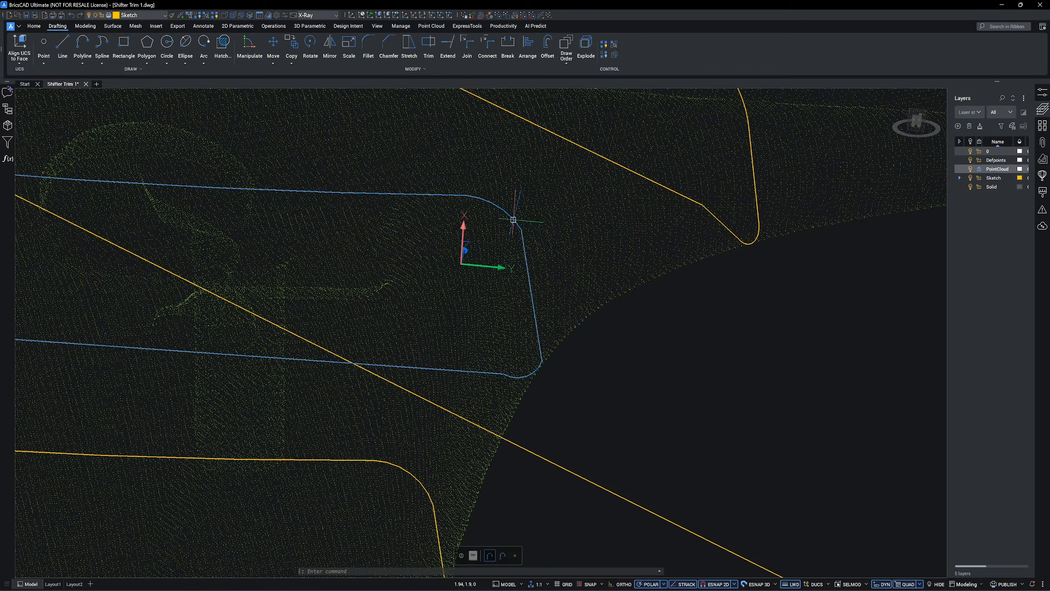
Stretch the section profile's end edge outward to the scan outline and pick a fit point of the corner's edge spline
scroll(524, 234, "up", 3)
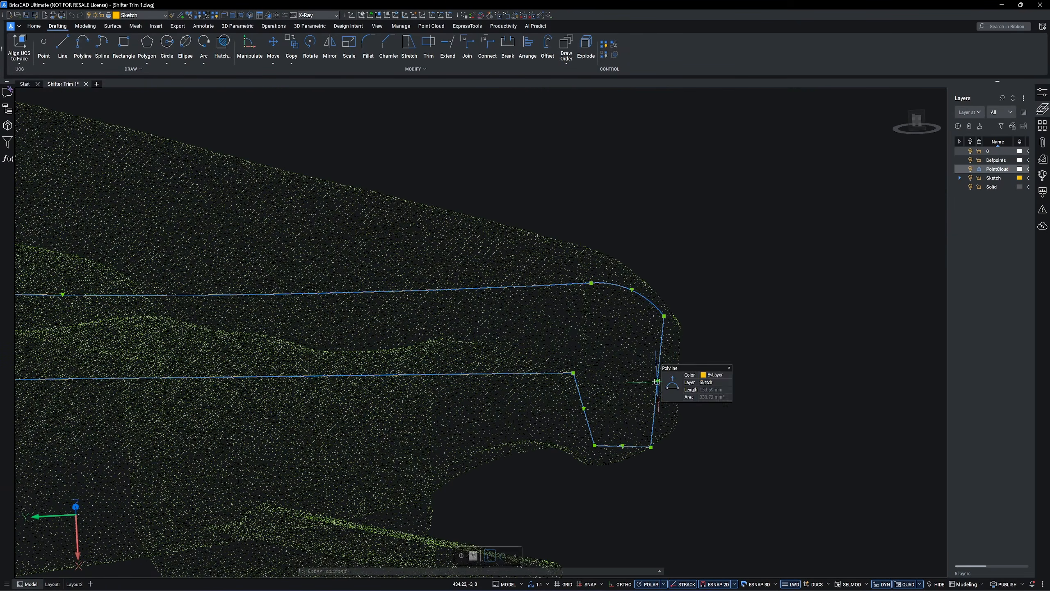
left_click(666, 312)
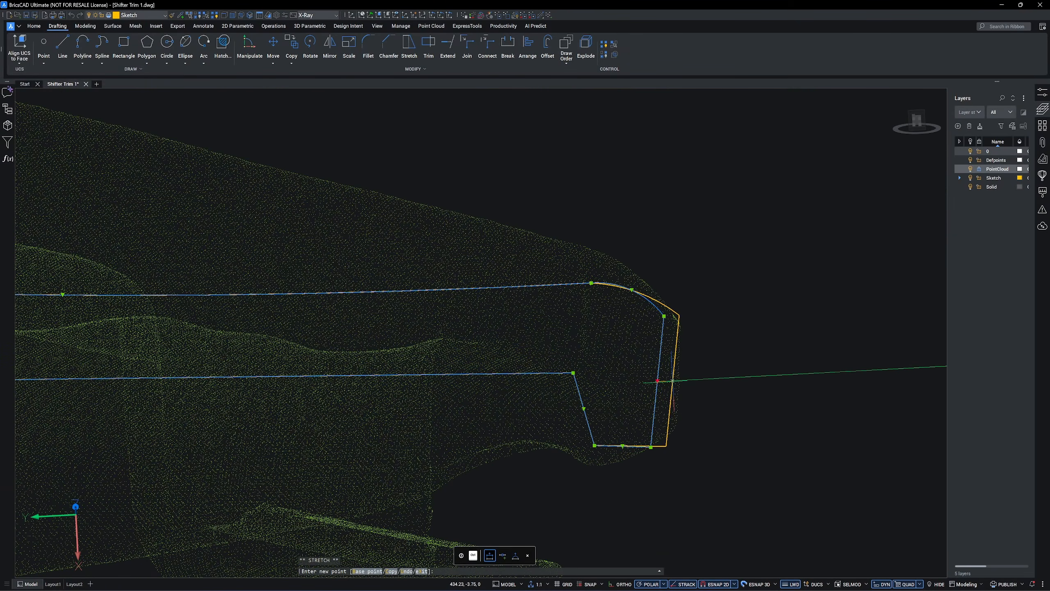
scroll(649, 234, "up", 3)
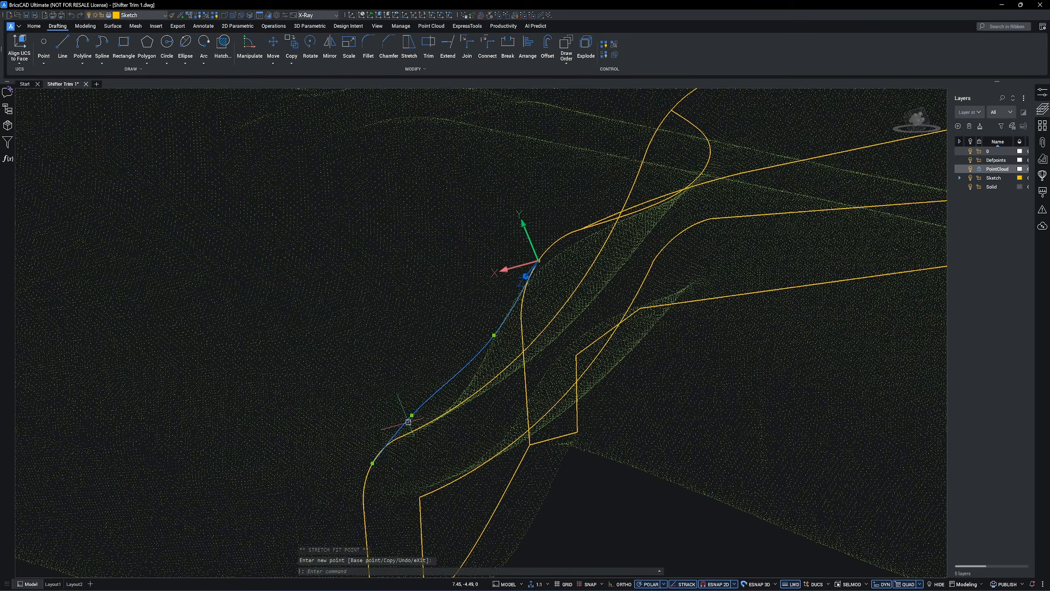
left_click(412, 415)
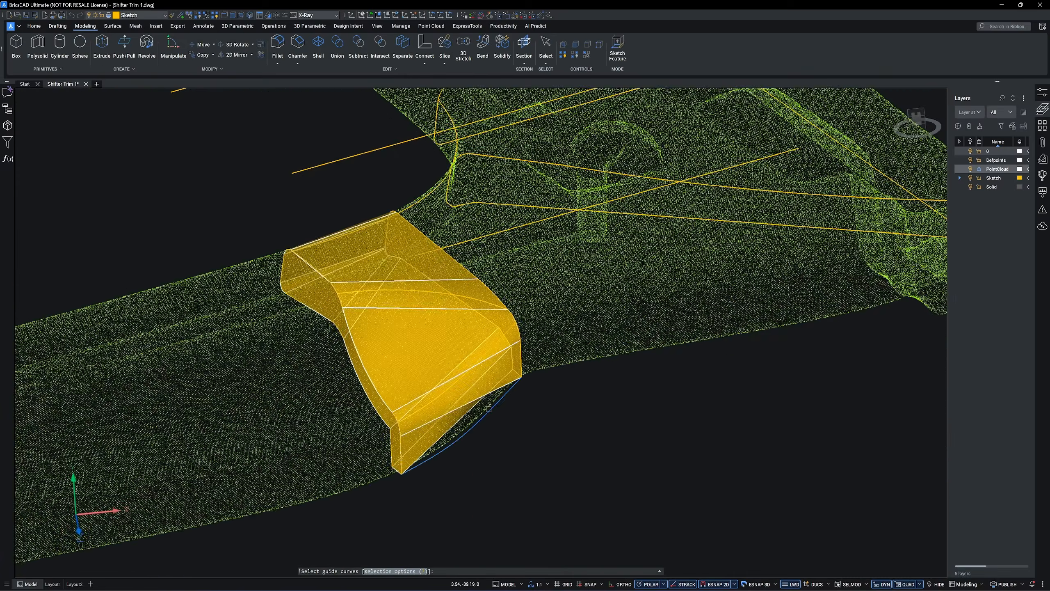
left_click(489, 410)
middle_click_drag(489, 409, 666, 453, "shift")
key("Escape")
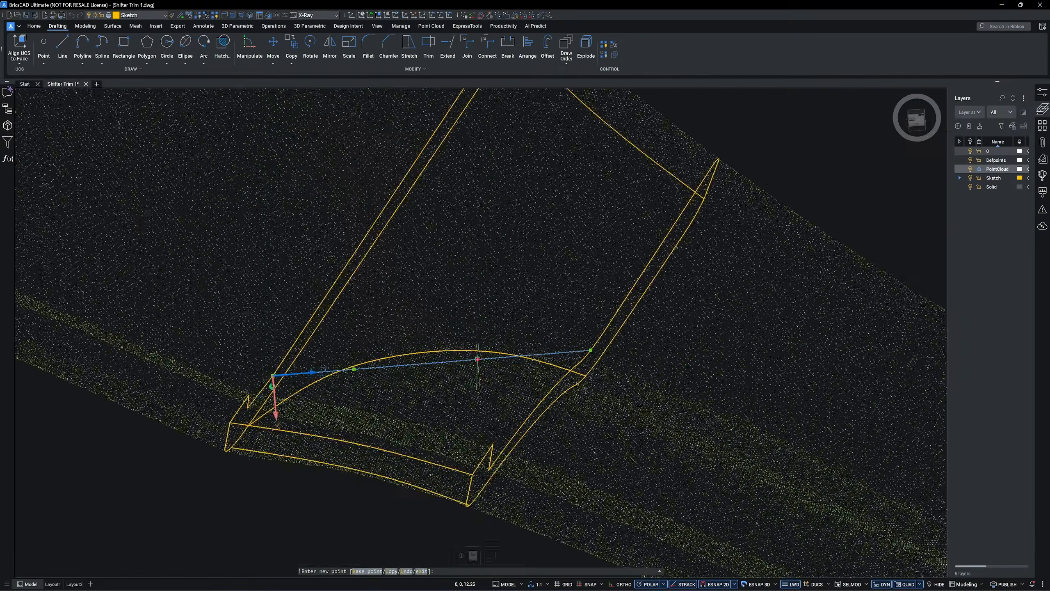
Stretch the inner fit points of the guide spline between the two corner sections upward to follow the scan's curvature
scroll(479, 365, "up", 3)
left_click(479, 365)
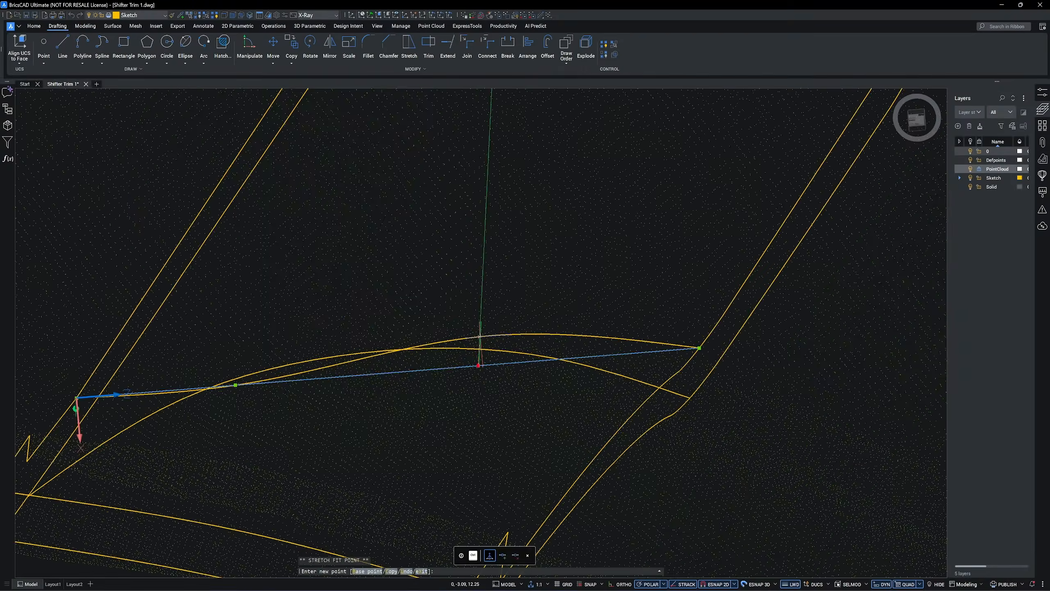
left_click(480, 336)
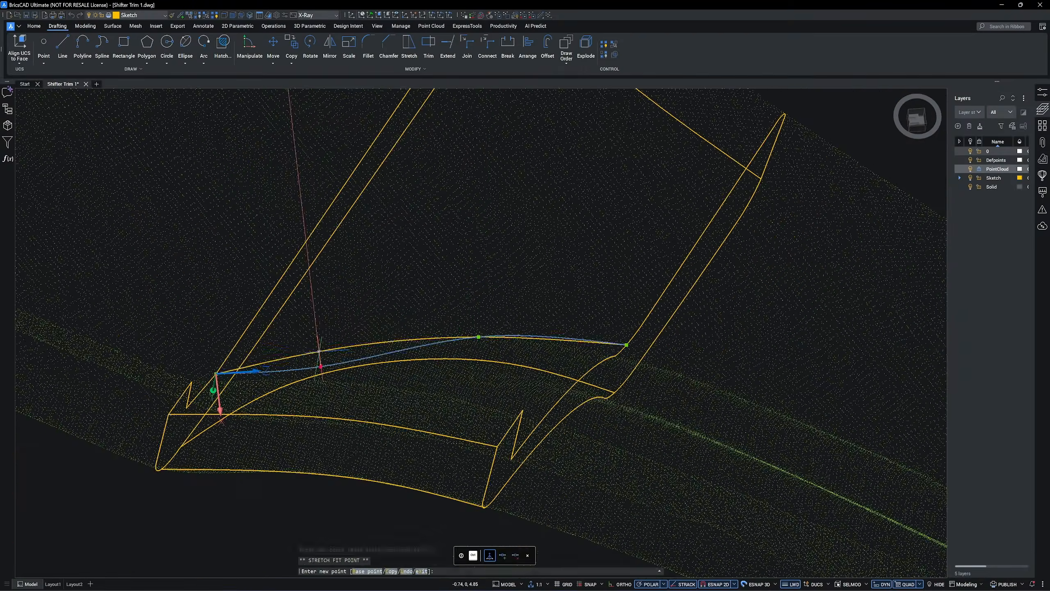
left_click(319, 349)
mouse_move(430, 302)
middle_mouse_down("shift")
mouse_move(483, 276)
mouse_move(447, 296)
middle_mouse_up("shift")
left_click(290, 343)
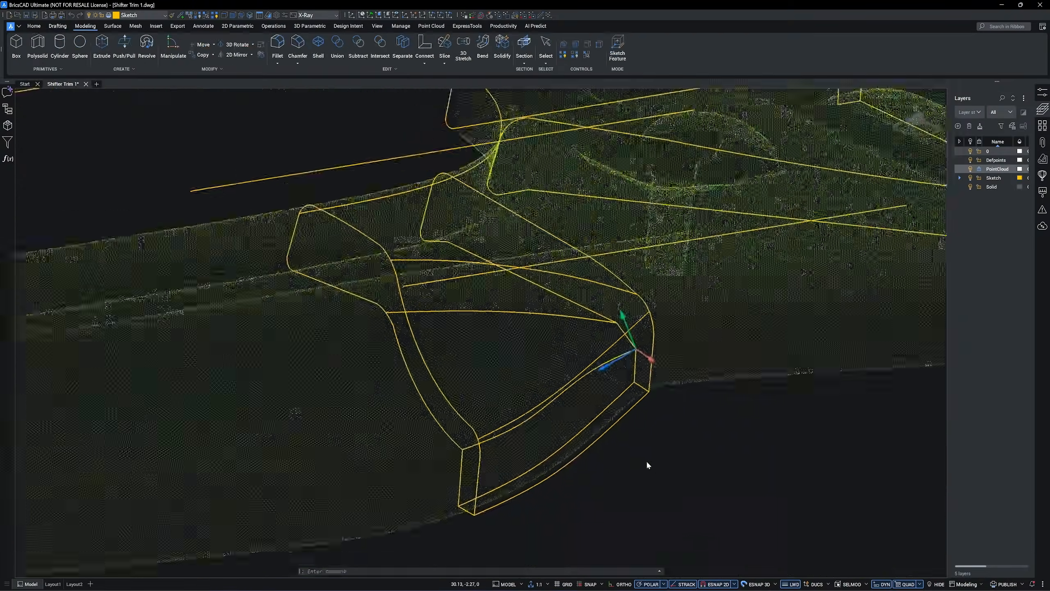
middle_click_drag(647, 459, 623, 483, "shift")
scroll(603, 458, "up", 2)
scroll(661, 435, "up", 5)
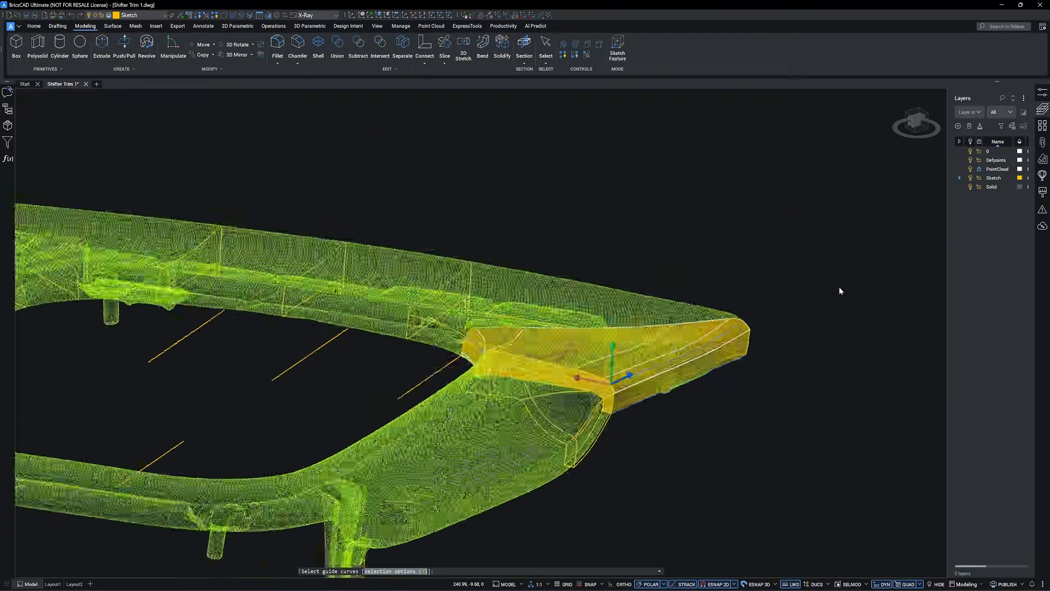
left_click(432, 16)
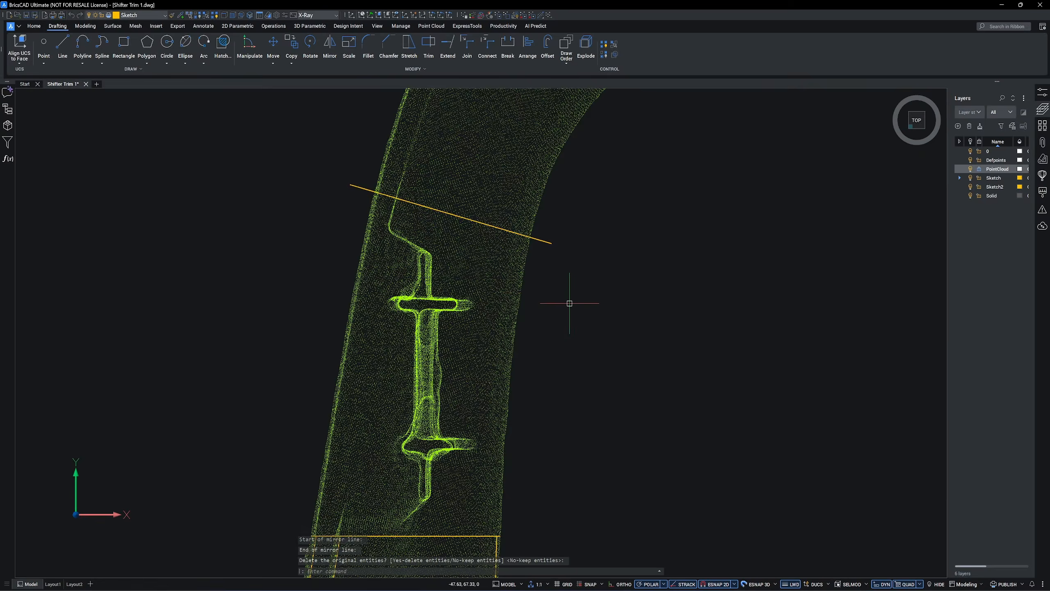
Pick the fit point of the long edge spline close to the tall section profile for stretching
scroll(570, 303, "down", 2)
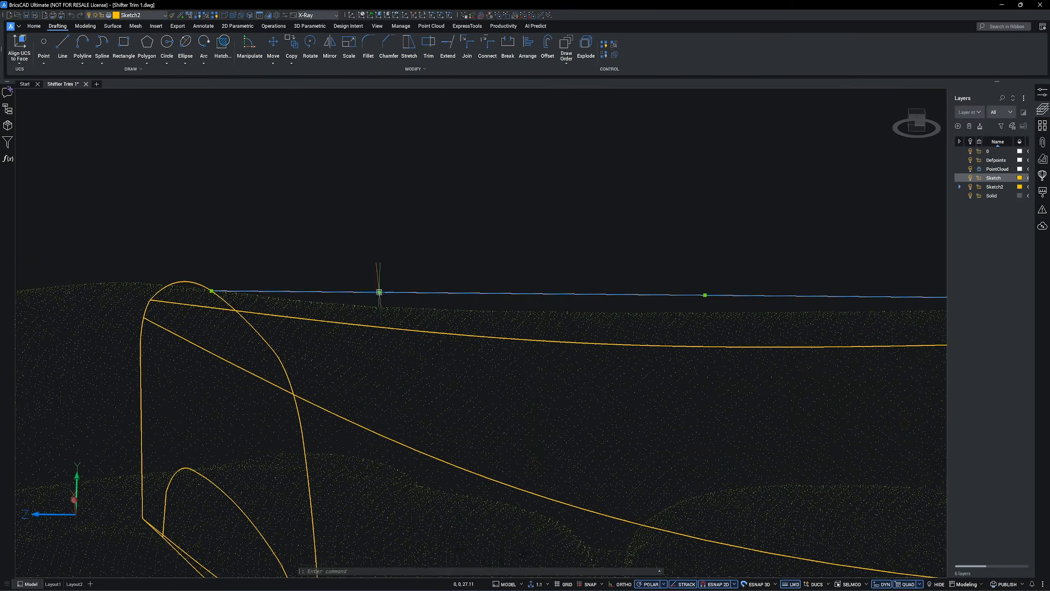
left_click(378, 293)
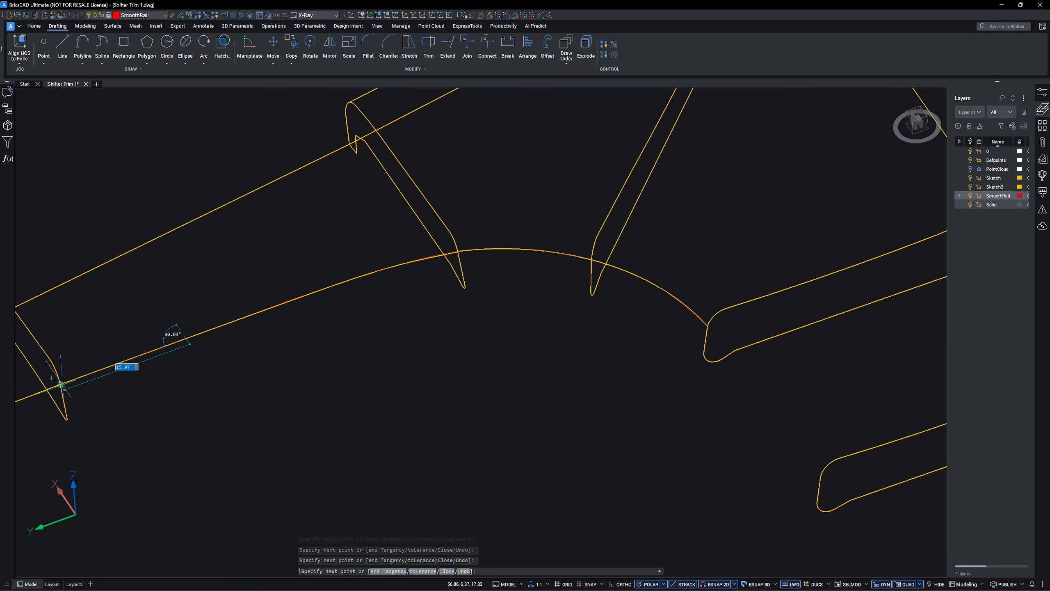
Trace the inner edge through the section ends with a SmoothRail spline and delete the old sketch spline beneath it
middle_click_drag(411, 388, 409, 391, "shift")
scroll(539, 427, "up", 8)
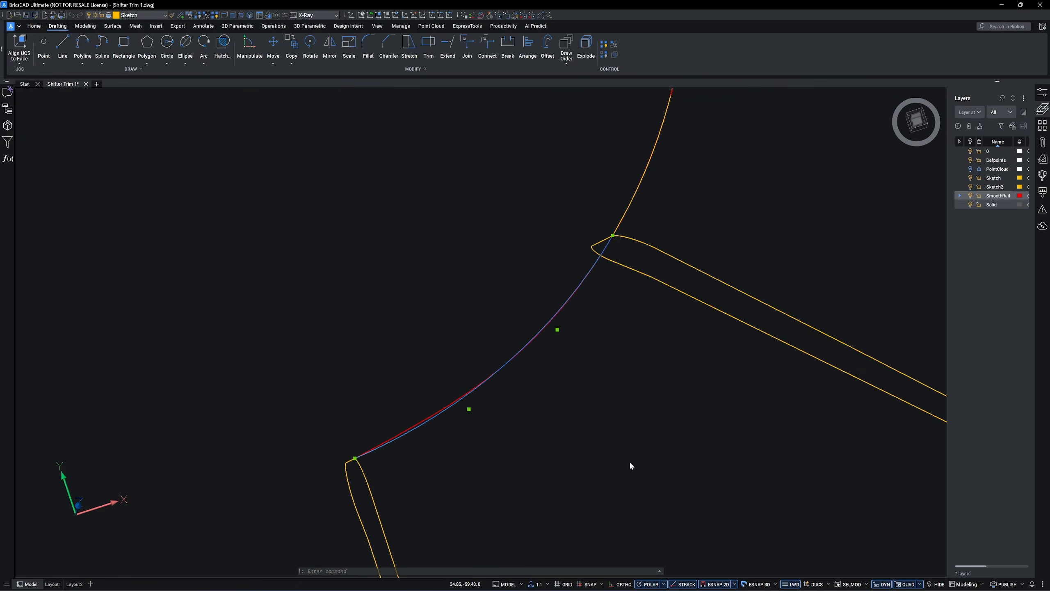
key("Delete")
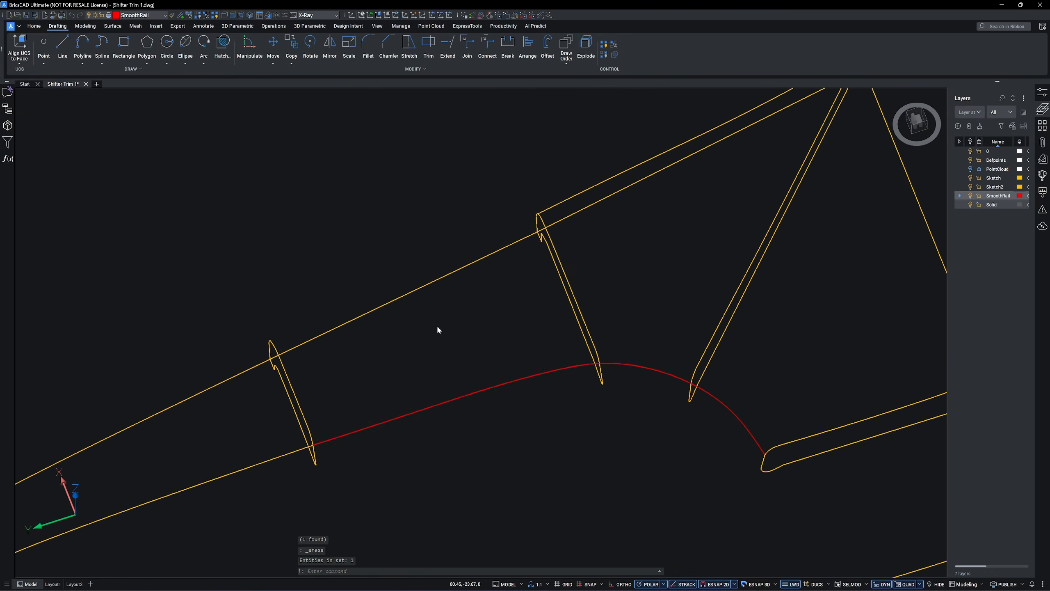
Examine the SmoothRail spline and its fit against the section profiles from several angles
scroll(439, 330, "down", 2)
middle_click_drag(610, 379, 633, 364, "shift")
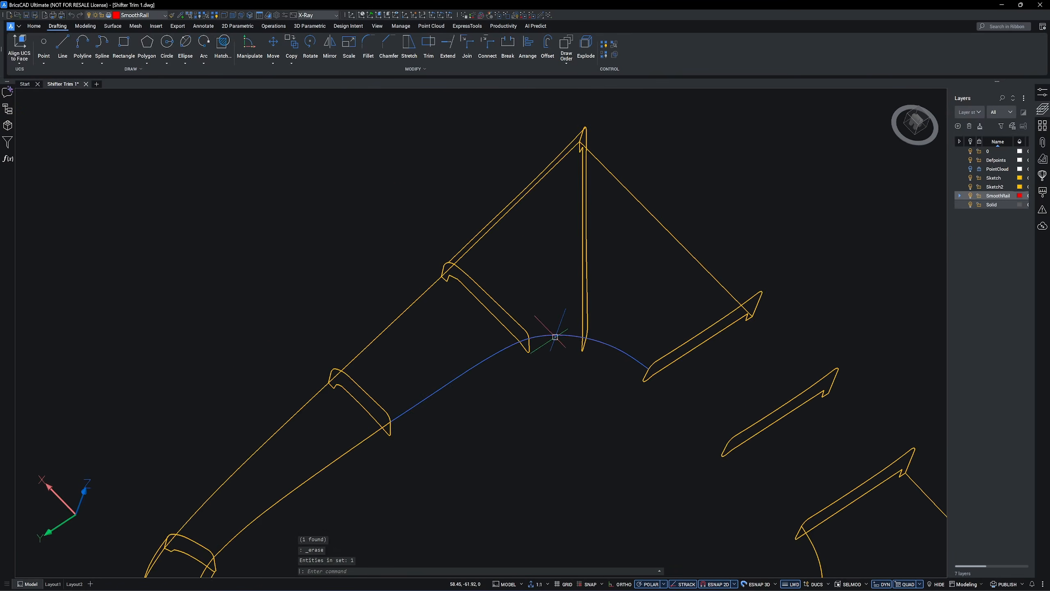
left_click(556, 337)
mouse_move(583, 434)
middle_mouse_down("shift")
mouse_move(624, 410)
mouse_move(590, 427)
middle_mouse_up("shift")
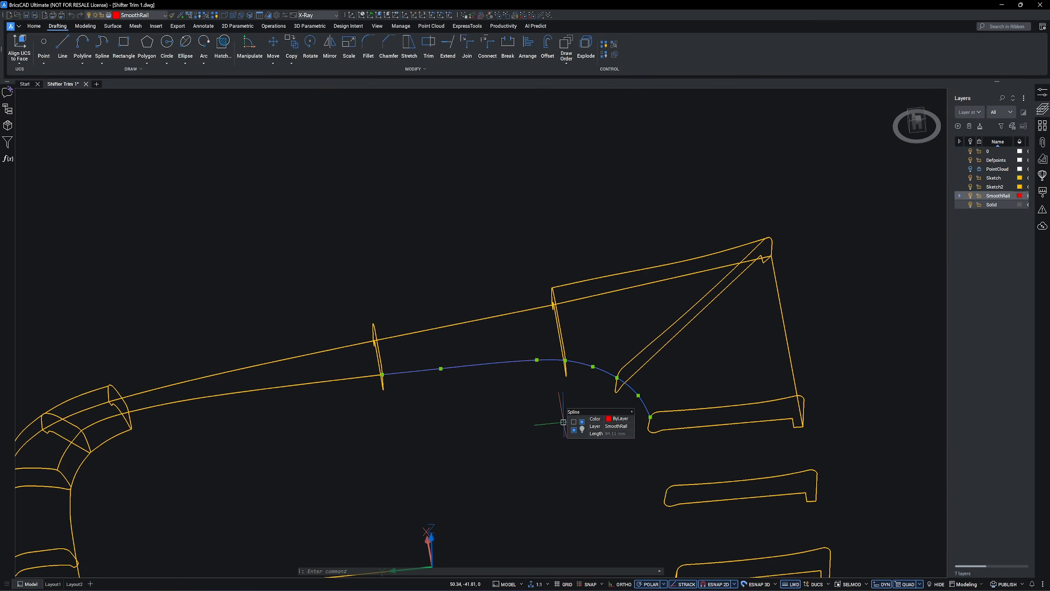
key("Escape")
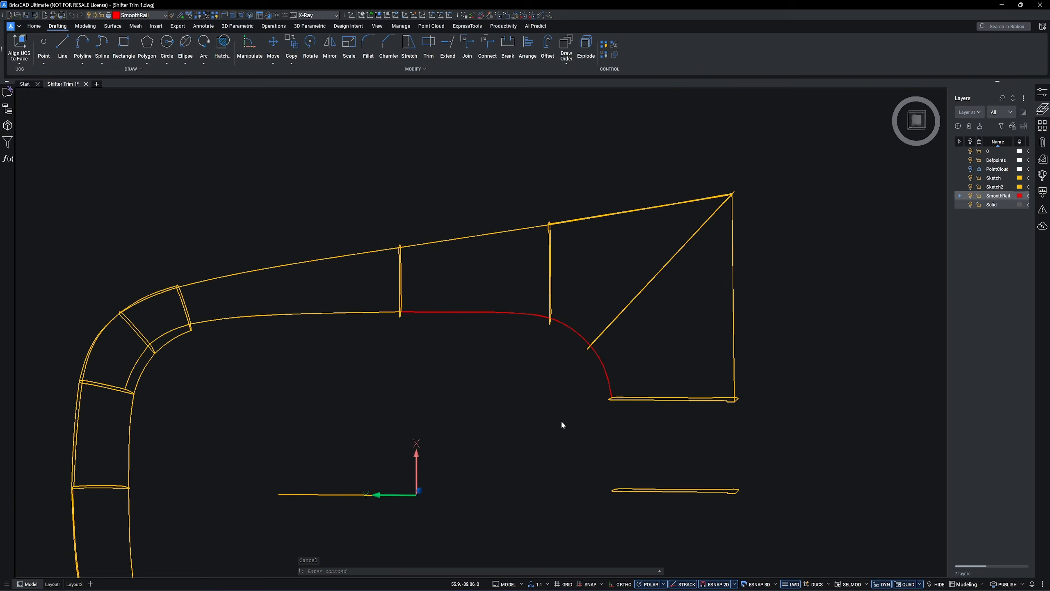
middle_click_drag(563, 425, 628, 211, "shift")
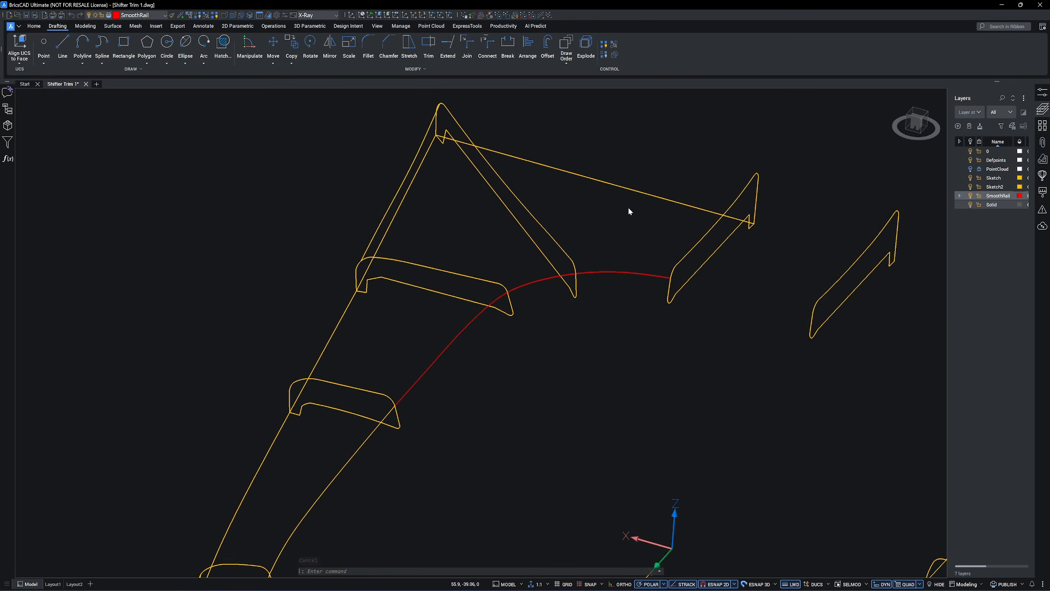
scroll(628, 211, "up", 3)
left_click(509, 45)
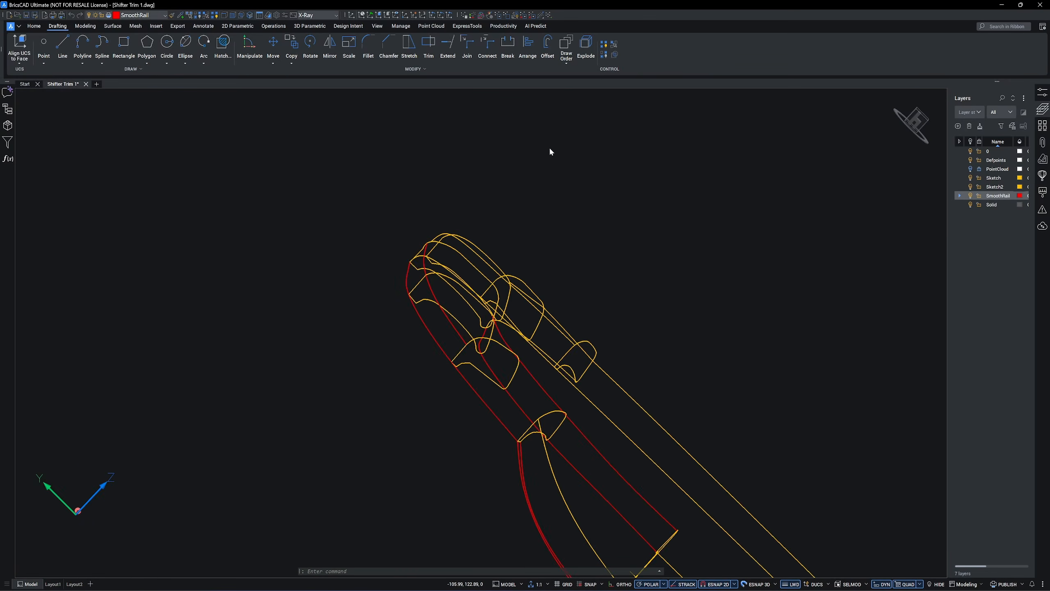
middle_click_drag(549, 147, 558, 251, "shift")
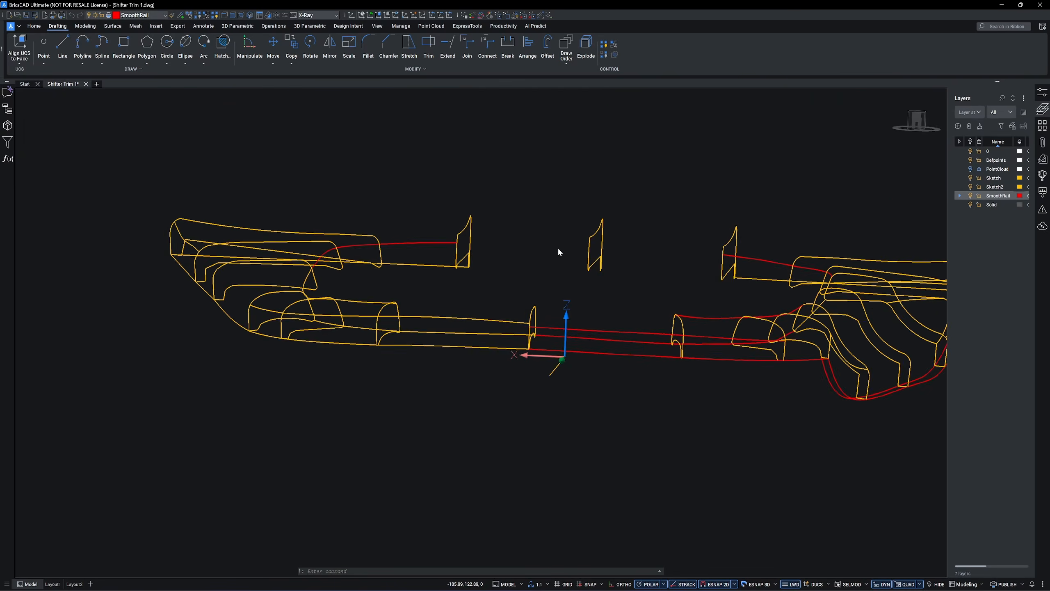
middle_click_drag(558, 250, 479, 314, "shift")
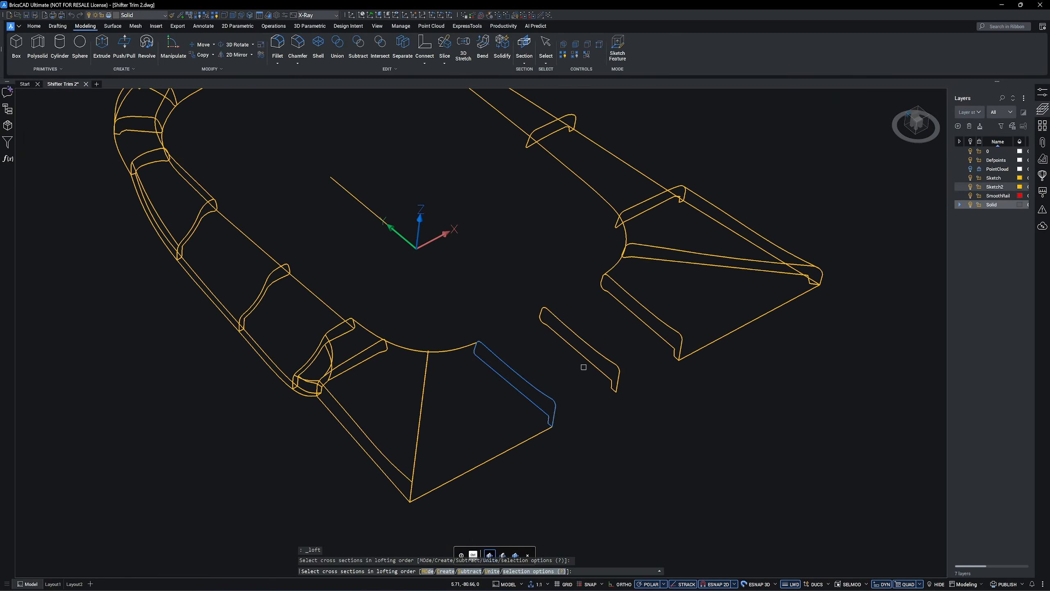
Loft the trim's end strip through its parallel cross sections and loft the adjoining corner piece to the diagonal section
left_click(648, 316)
key("Return")
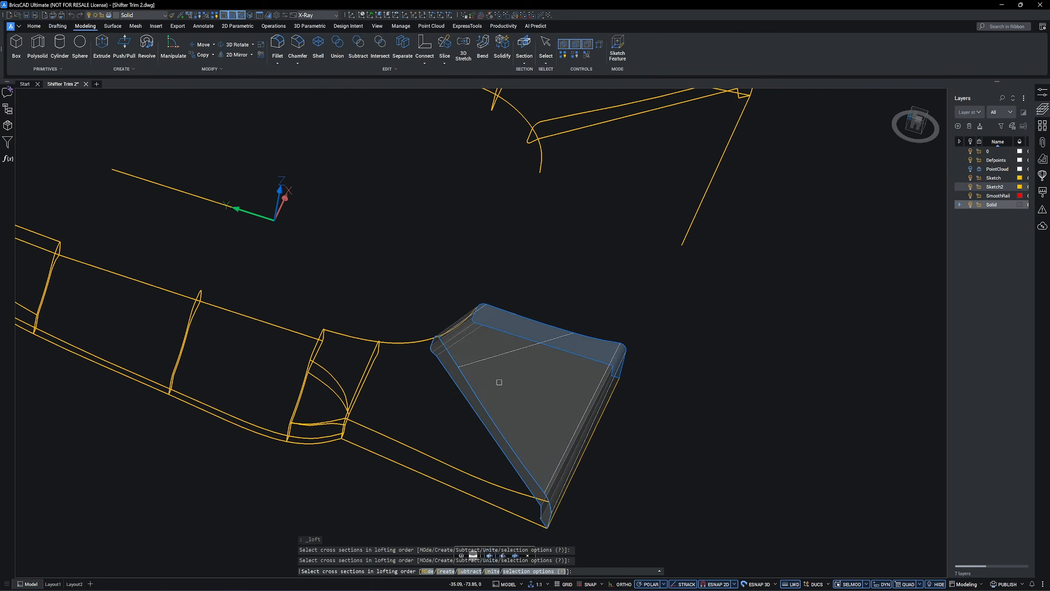
middle_click_drag(499, 383, 605, 441, "shift")
key("Return")
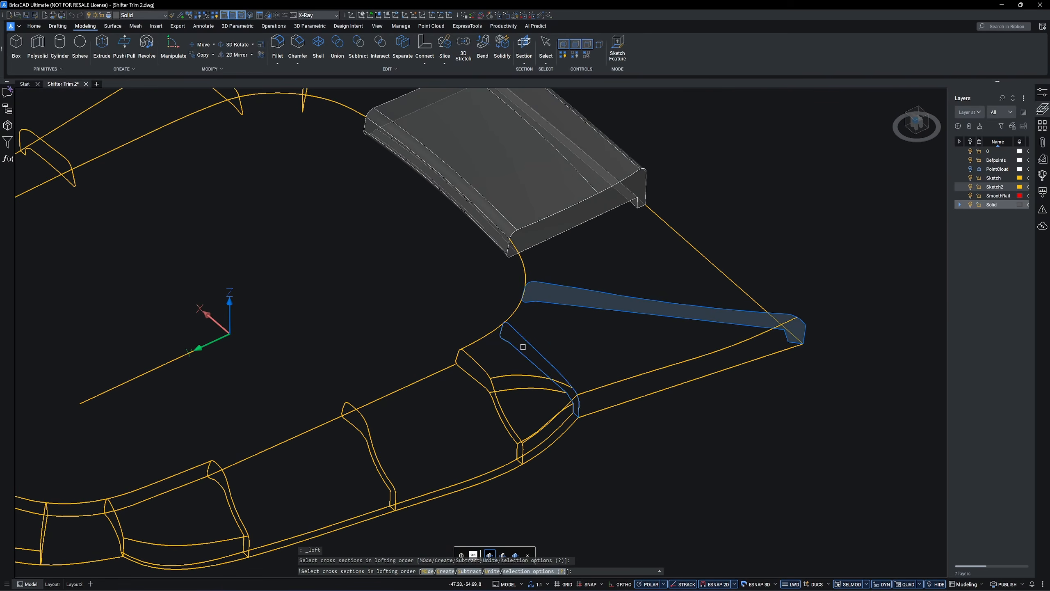
Loft the corner from the diagonal section to the leg's first section, and that section to the adjacent curved profile
left_click(528, 343)
key("Return")
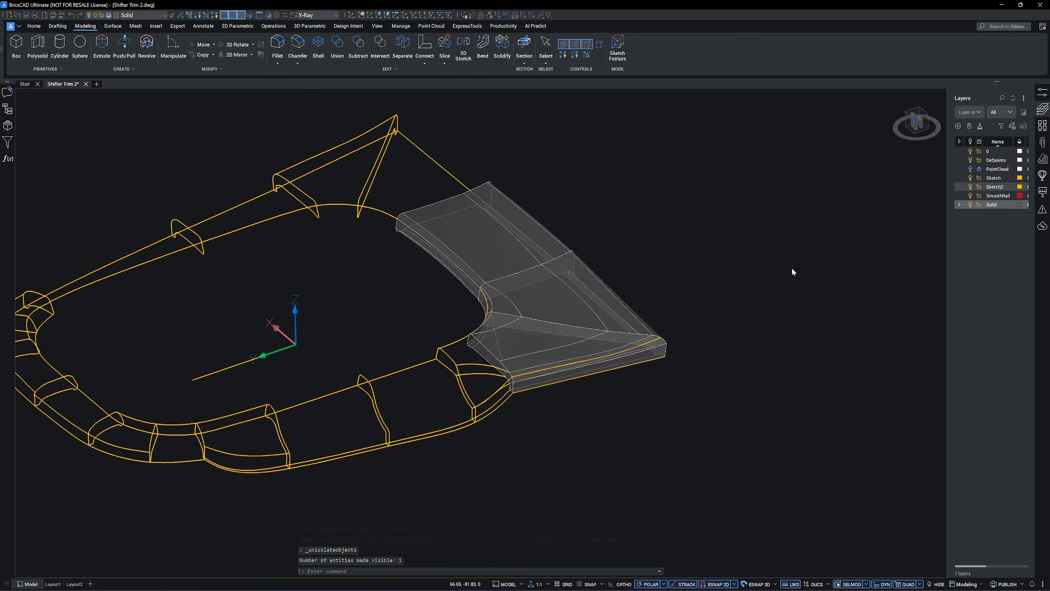
left_click(520, 339)
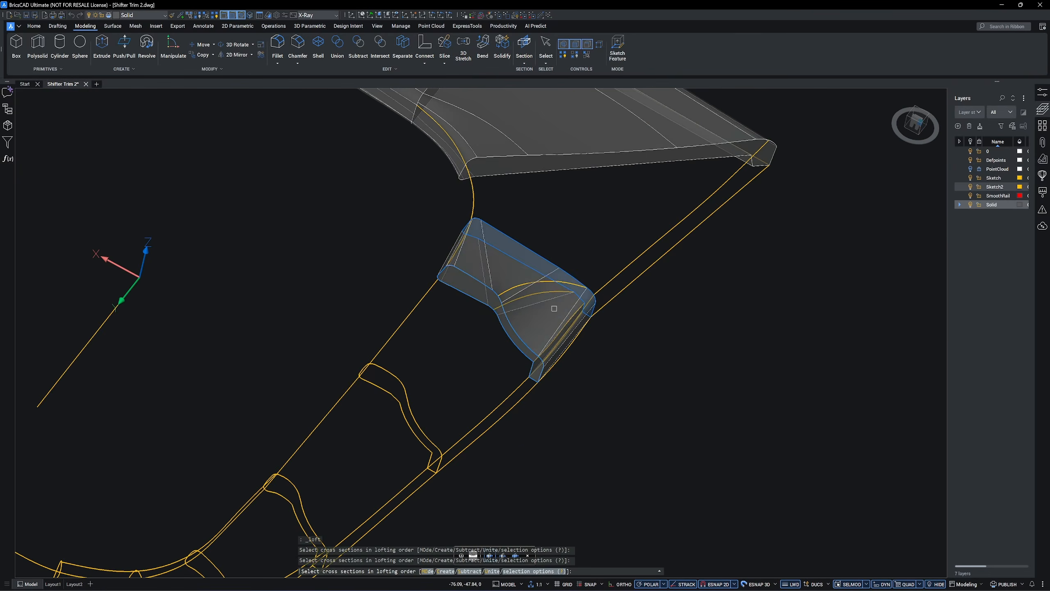
key("Return")
Loft the next segments along the leg between neighbouring cross sections, using edge splines as guide curves on the bulging segment
middle_click_drag(636, 353, 610, 425, "shift")
left_click(621, 386)
left_click(628, 290)
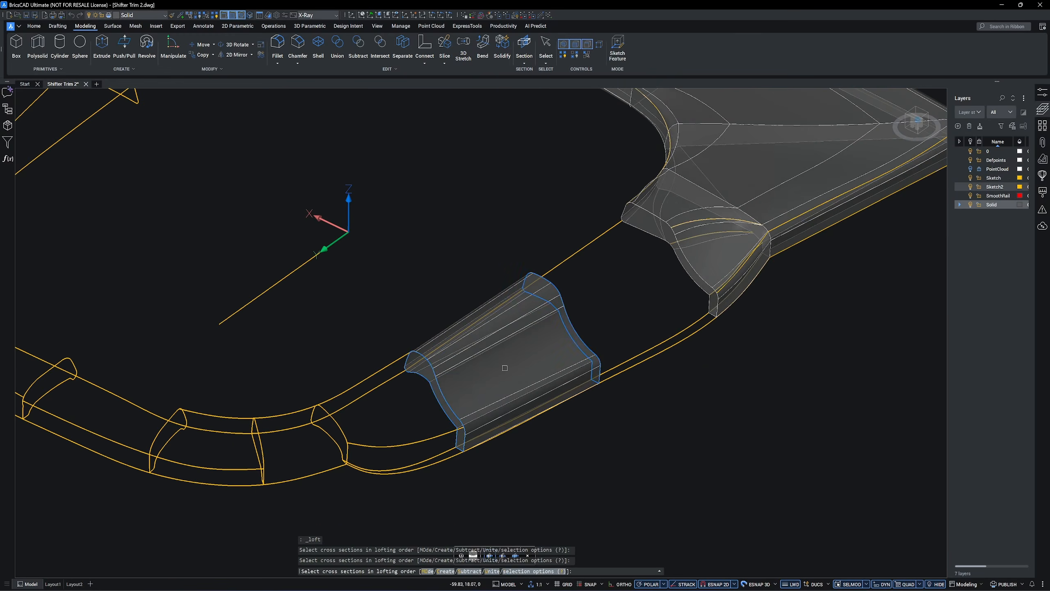
left_click(361, 571)
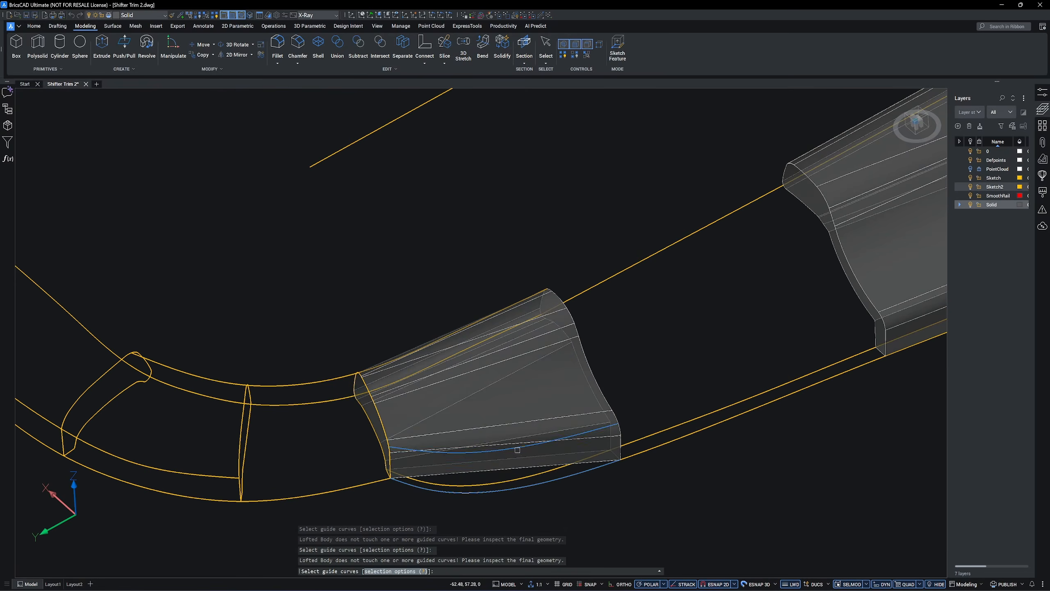
left_click(519, 479)
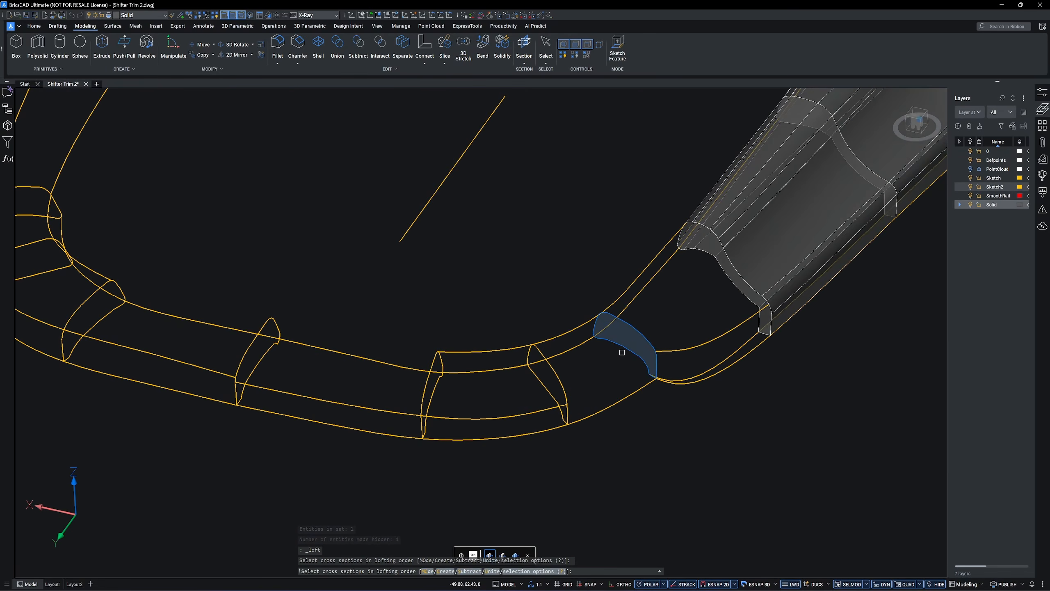
Loft the first segment of the rounded bend between its two cross sections, following the edge guide curves
left_click(561, 375)
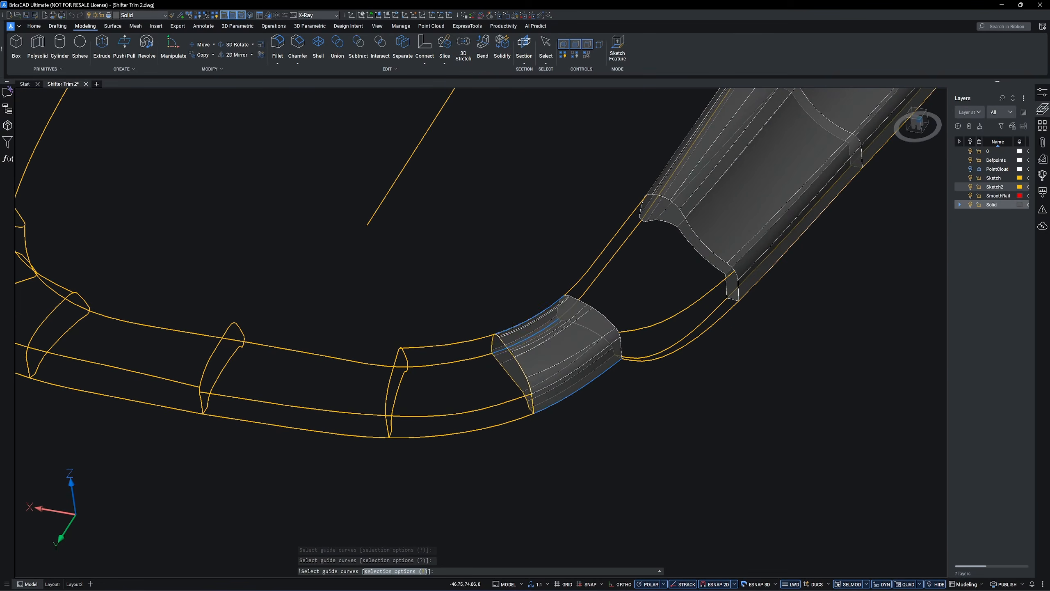
key("Return")
left_click(439, 349)
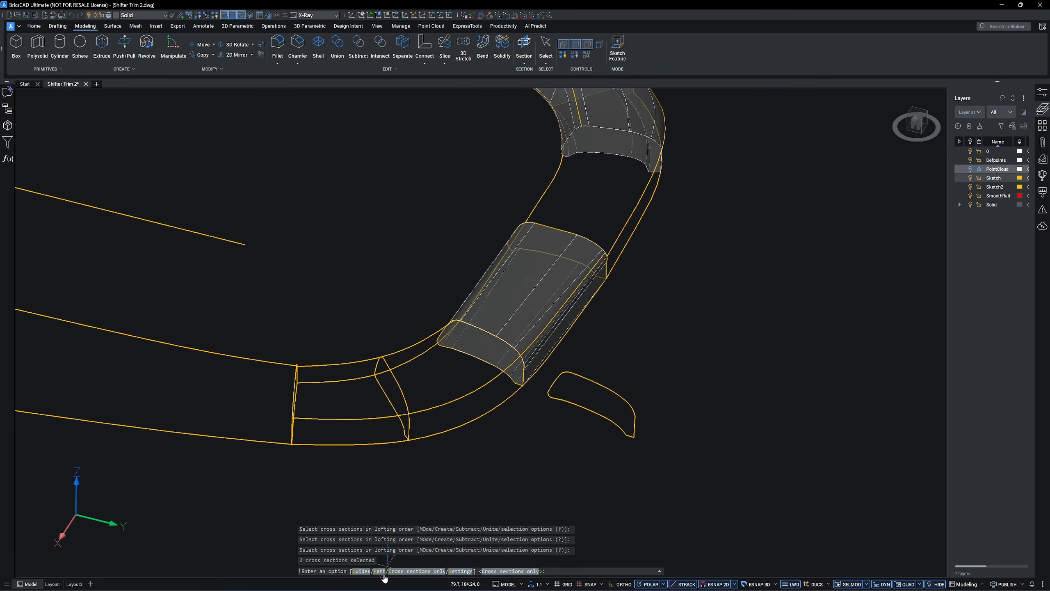
Loft the straight segment before the trim's last bend between its two cross sections with the Guides option
left_click(362, 572)
key("Return")
key("Return")
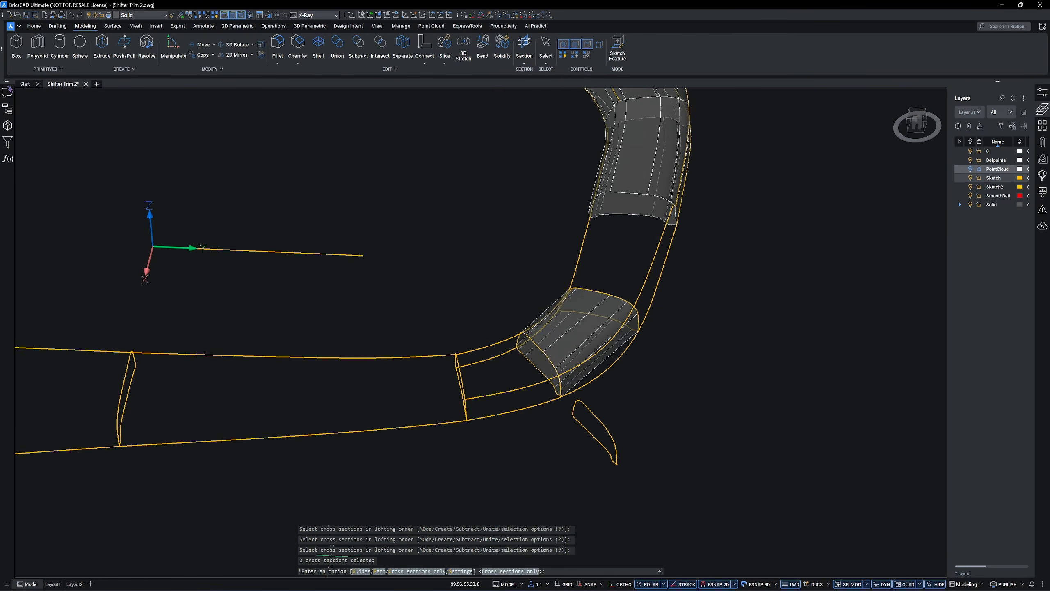
Loft the following segments around the bend with the Guides option, using the inner and outer edge splines as guide curves
left_click(362, 572)
left_click(603, 418)
middle_click_drag(603, 417, 584, 369, "shift")
left_click(567, 356)
left_click(548, 359)
middle_click_drag(687, 335, 694, 363, "shift")
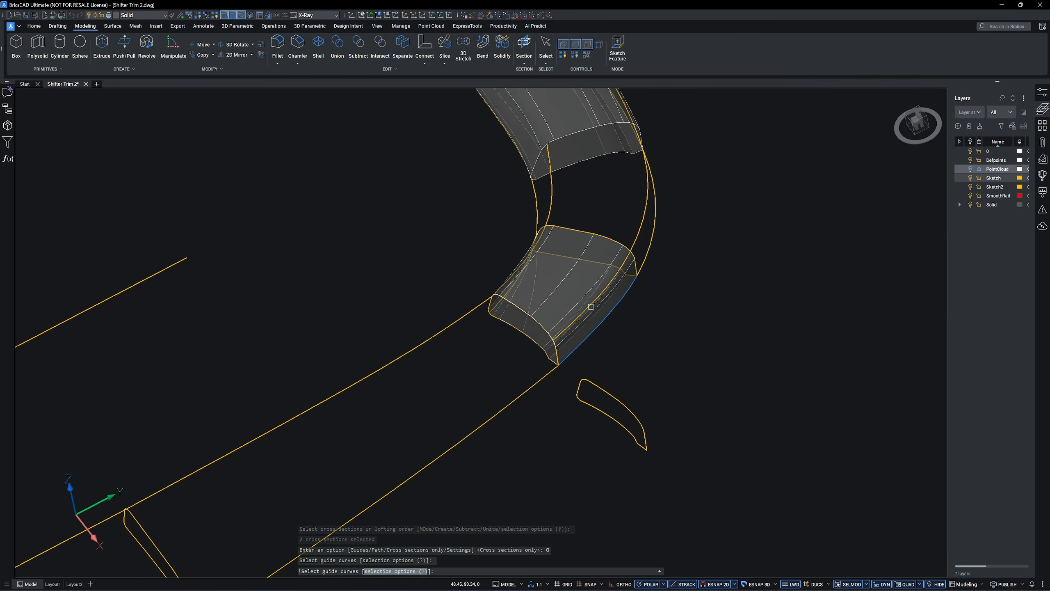
middle_click_drag(591, 307, 462, 244, "shift")
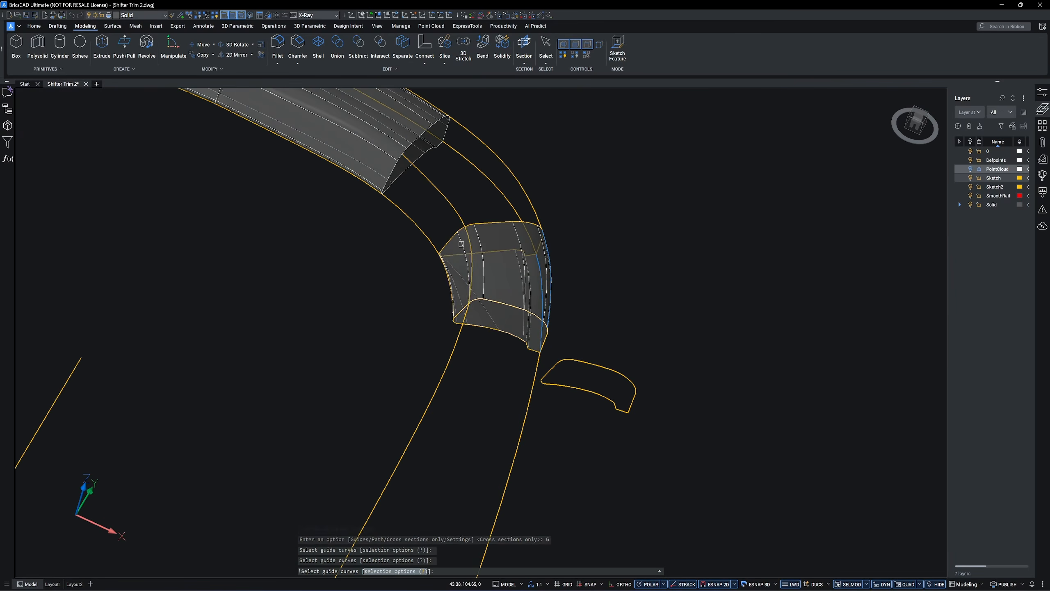
scroll(445, 267, "down", 2)
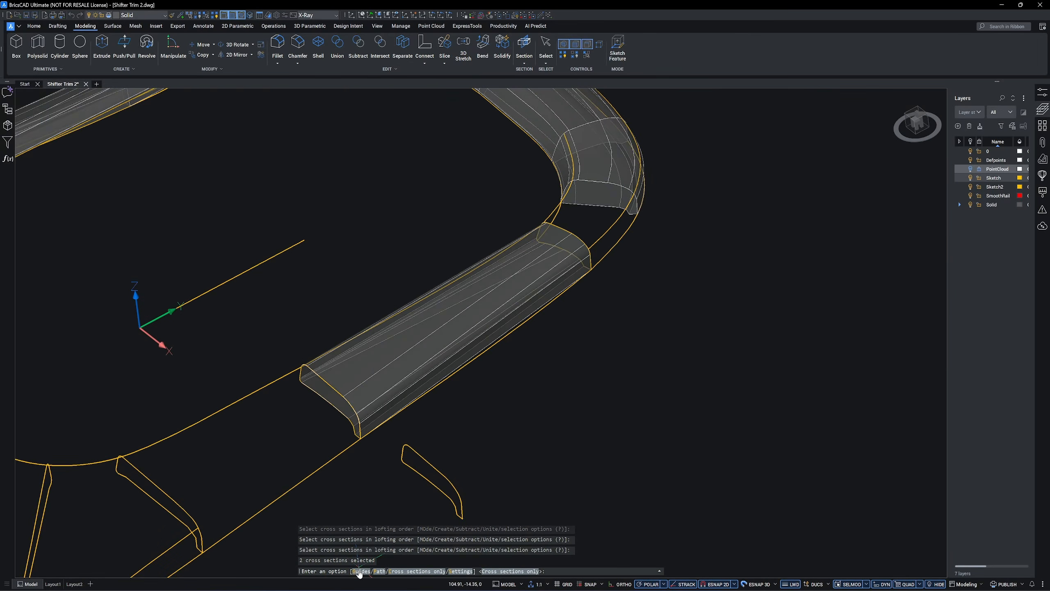
Loft the long straight segment after the bend with the Guides option along its inner and outer edge splines
left_click(359, 573)
middle_click_drag(372, 307, 517, 290, "shift")
left_click(393, 242)
middle_click_drag(393, 243, 571, 271, "shift")
left_click(422, 333)
key("Return")
Loft the straight segments leading to the trim's wide corner with the Guides option, using the inner and outer edge splines
left_click(359, 572)
left_click(526, 325)
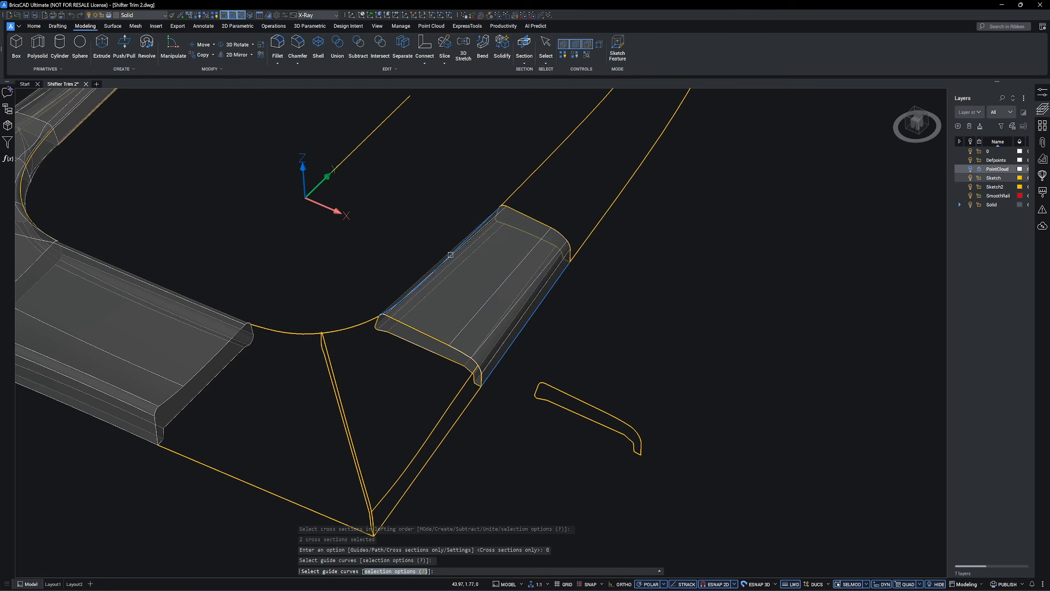
left_click(451, 255)
middle_click_drag(496, 285, 659, 296, "shift")
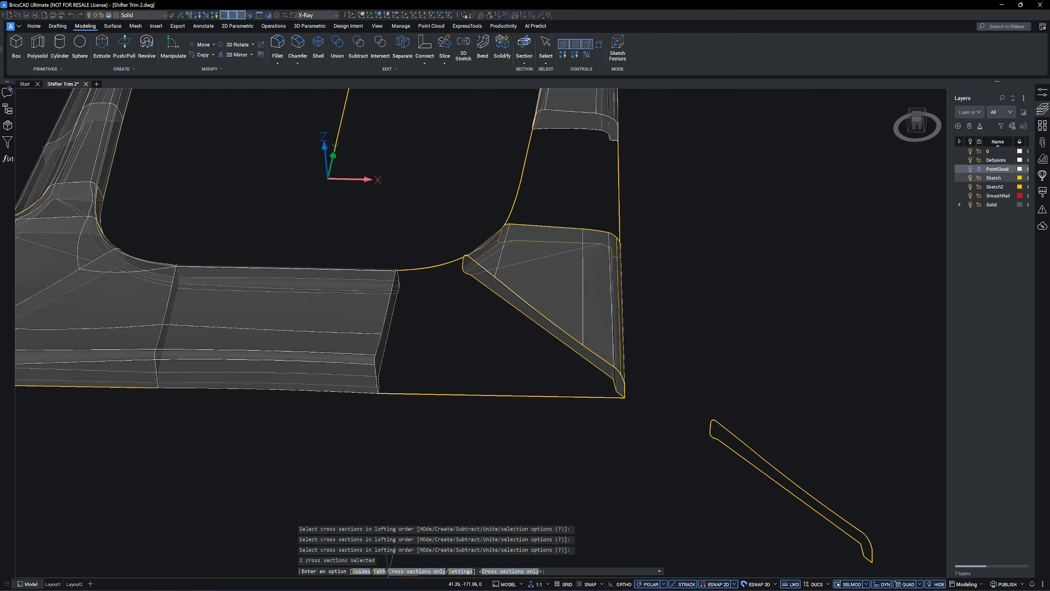
Loft the first half of the wide corner up to its diagonal cross section with the Guides option along the edge curves
left_click(361, 572)
middle_click_drag(446, 290, 492, 327, "shift")
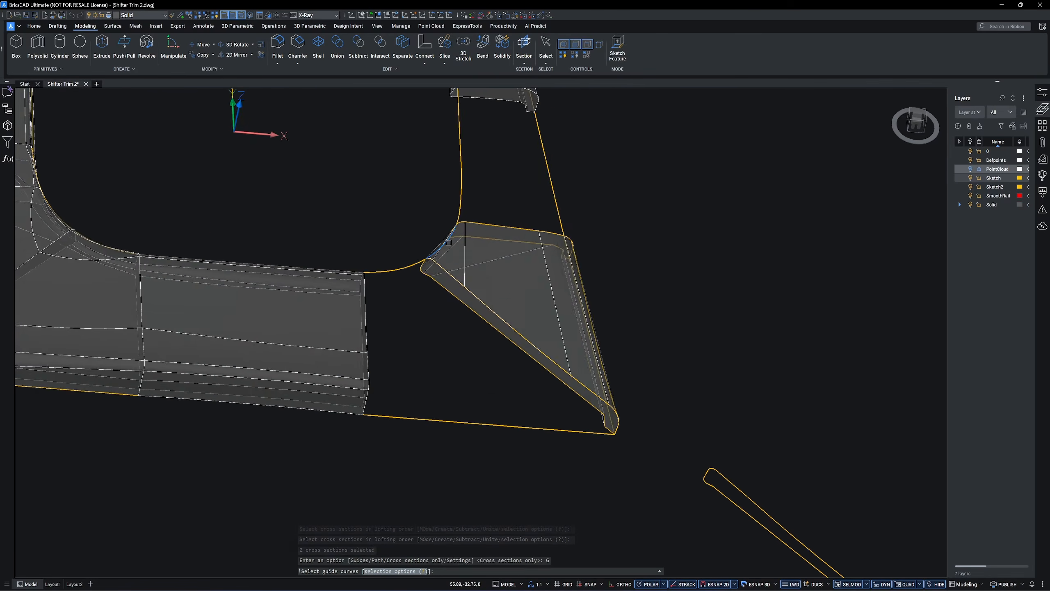
left_click(441, 250)
mouse_move(595, 310)
middle_mouse_down("shift")
mouse_move(497, 327)
mouse_move(597, 313)
middle_mouse_up("shift")
Loft the remaining segments across the wide end and second corner with guide curves to close the trim ring
left_click(490, 321)
left_click(495, 290)
scroll(597, 313, "down", 5)
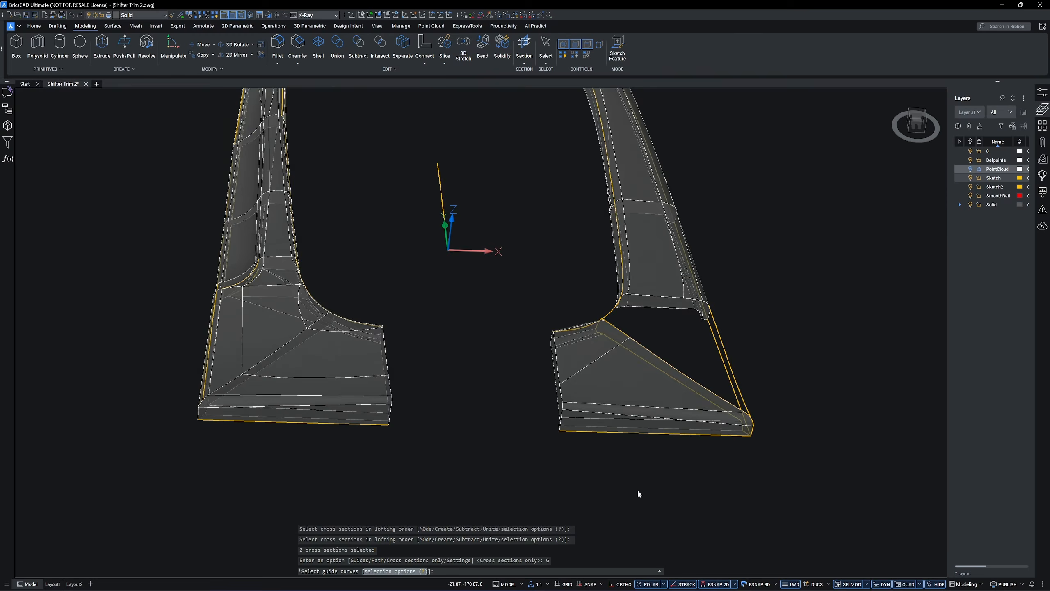
middle_click_drag(638, 492, 652, 474, "shift")
left_click(676, 444)
left_click(639, 384)
middle_click_drag(641, 383, 731, 351, "shift")
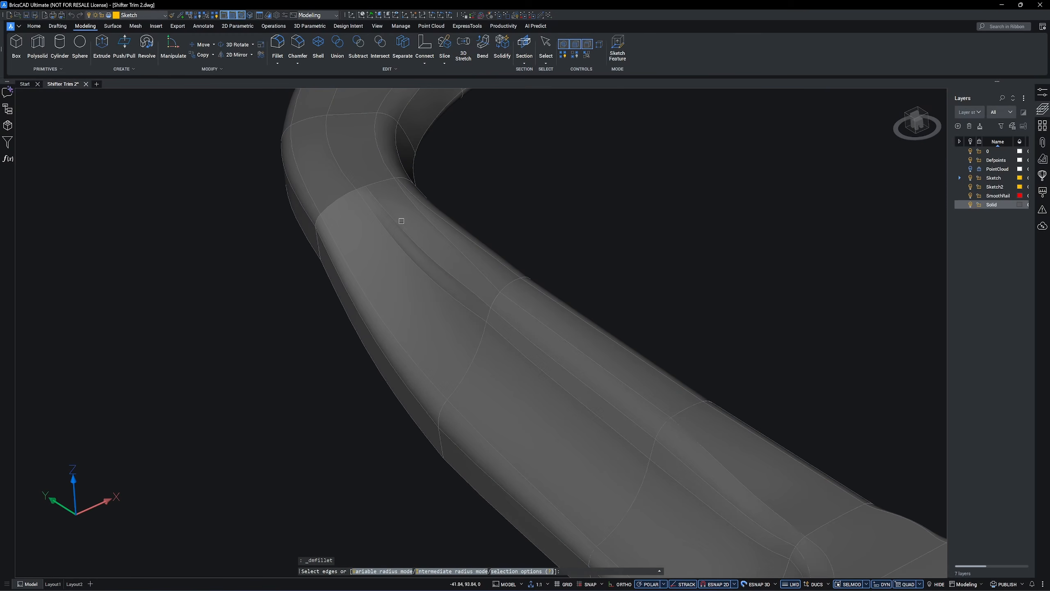
Fillet the selected crease edges on the trim's side segments with a radius of 20
key("Return")
type("20")
key("Return")
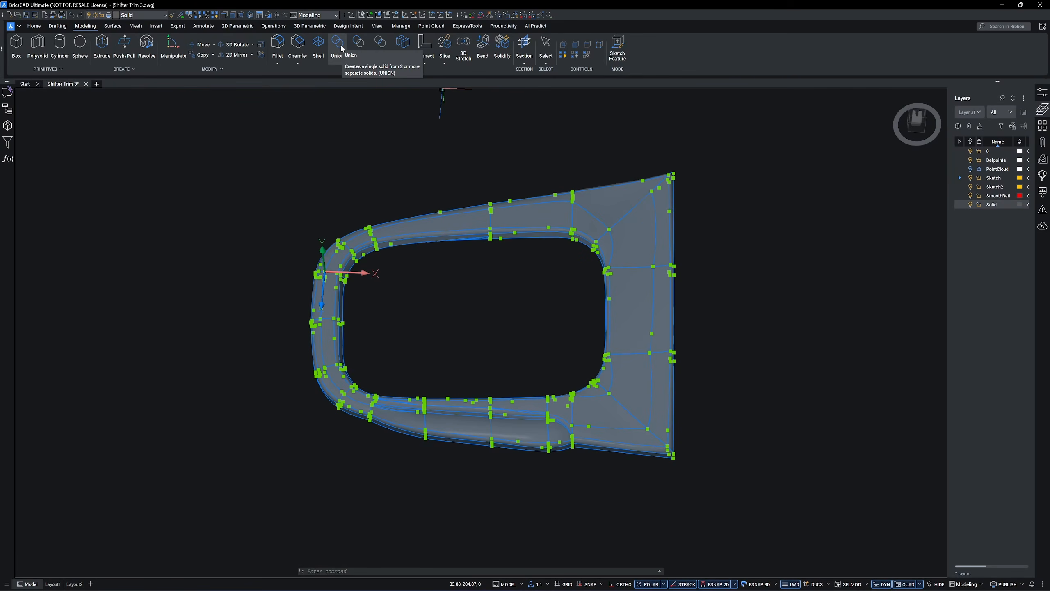
Unite all the selected lofted segments into a single trim solid
left_click(343, 49)
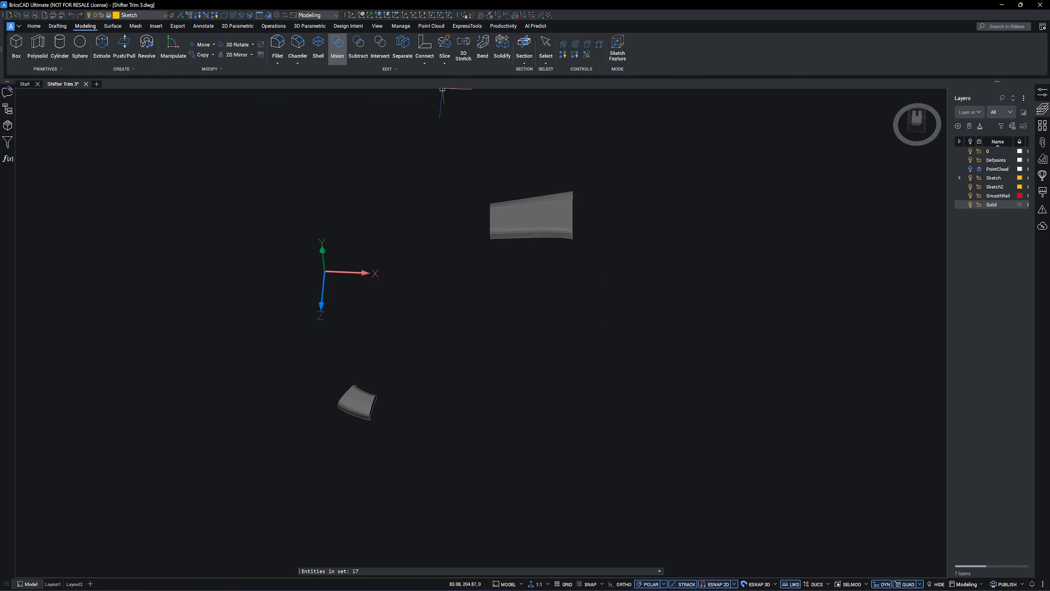
middle_click_drag(514, 459, 766, 401, "shift")
left_click(711, 366)
middle_click_drag(711, 366, 805, 409, "shift")
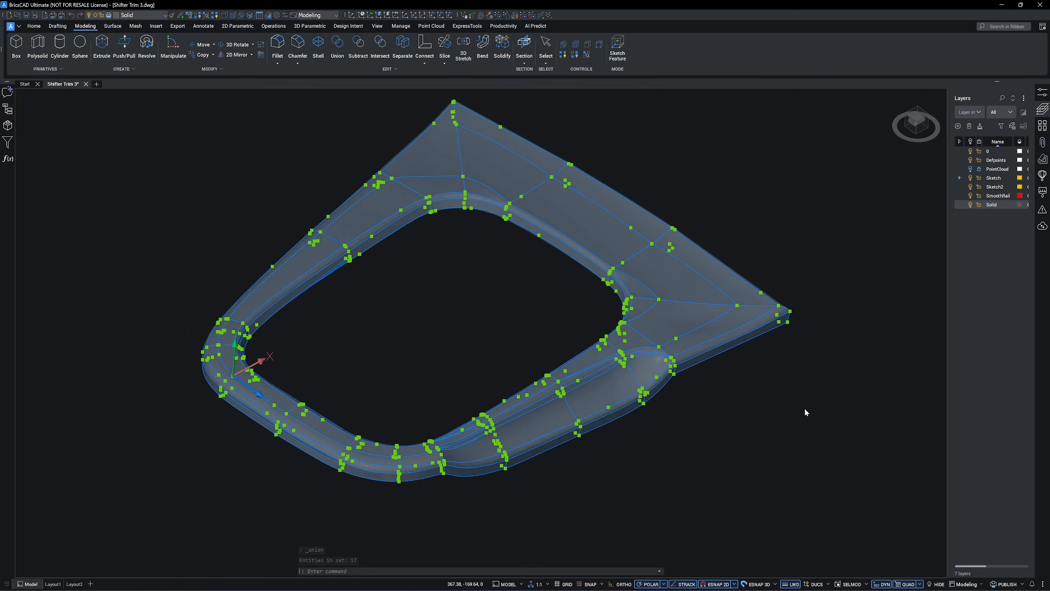
key("ctrl+z")
key("ctrl+z")
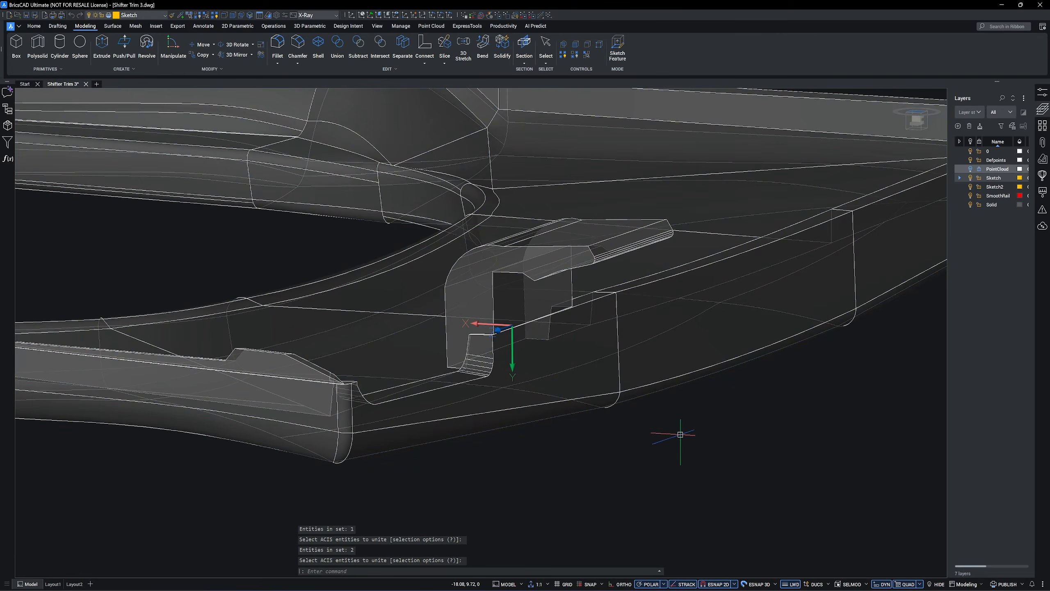
key("ctrl+z")
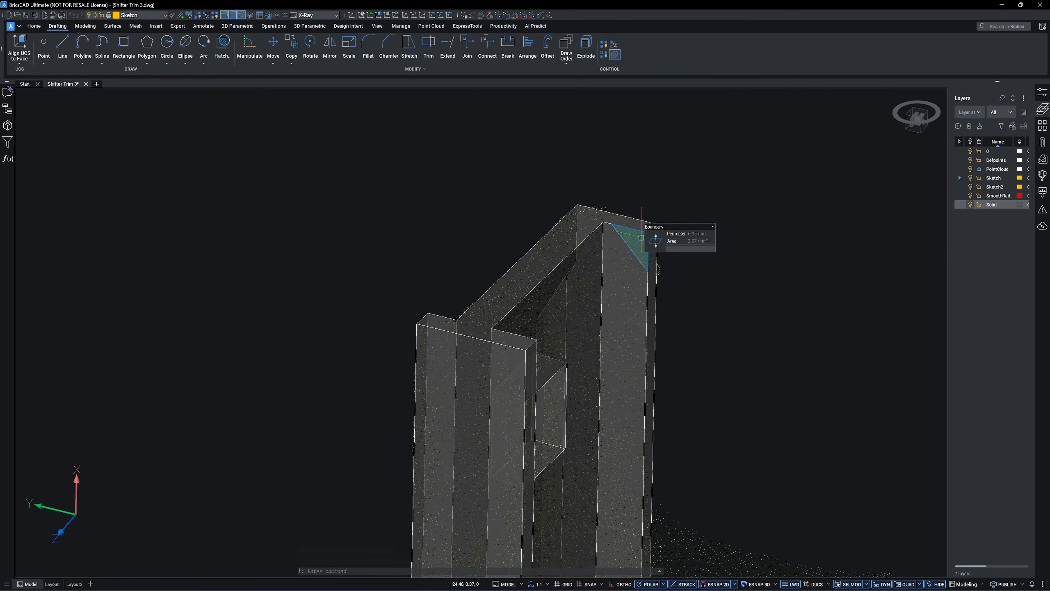
Cut off the clip wall's upper corner by extruding the small triangular boundary through it
left_click(645, 227)
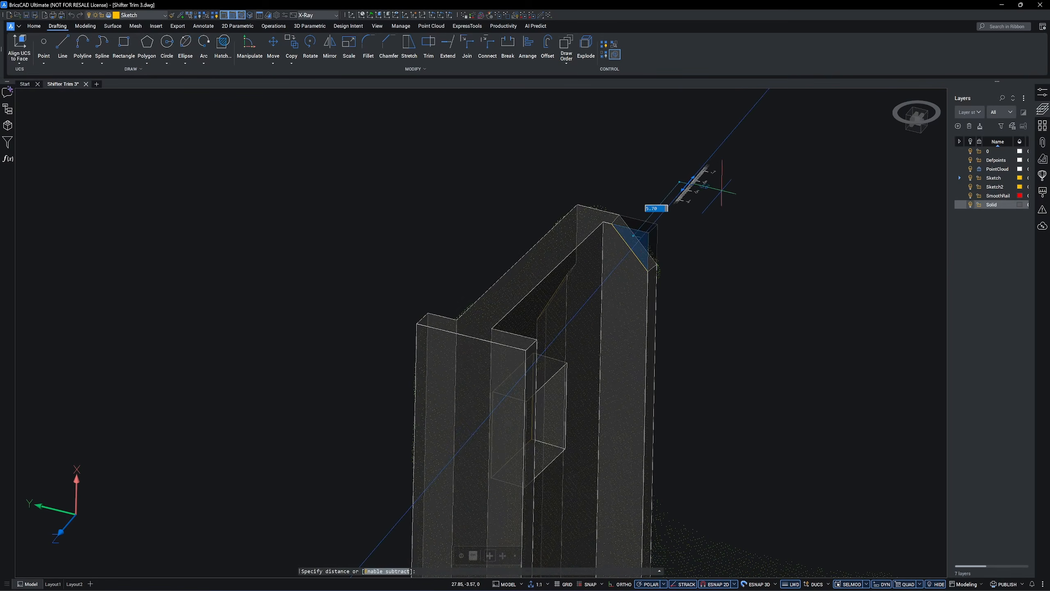
left_click(63, 42)
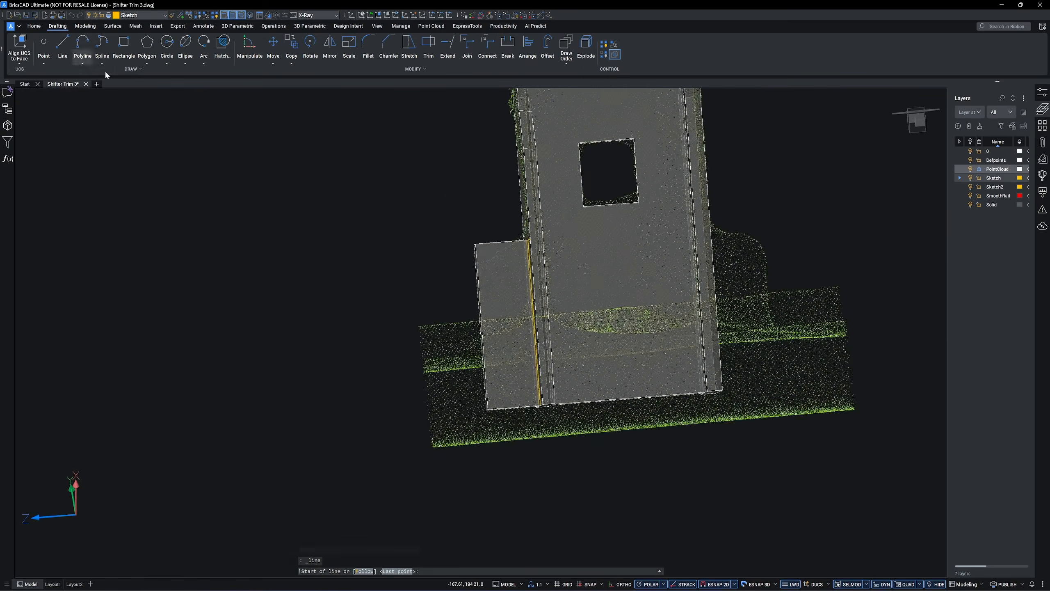
key("Escape")
Separate the selected mounting clip body into individual solids with the solid editing Separate option
left_click(513, 213)
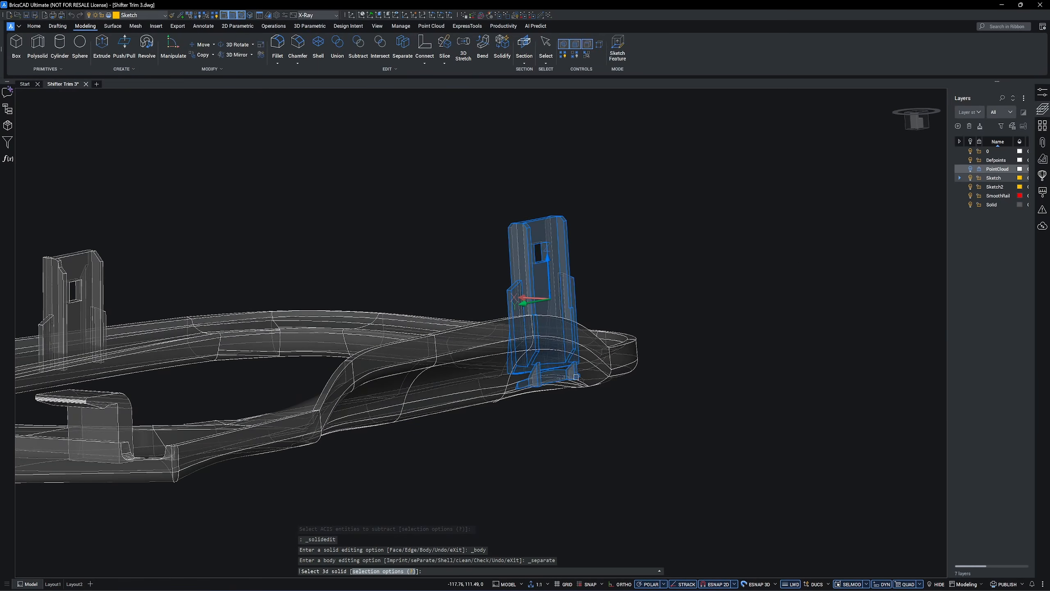
left_click(575, 376)
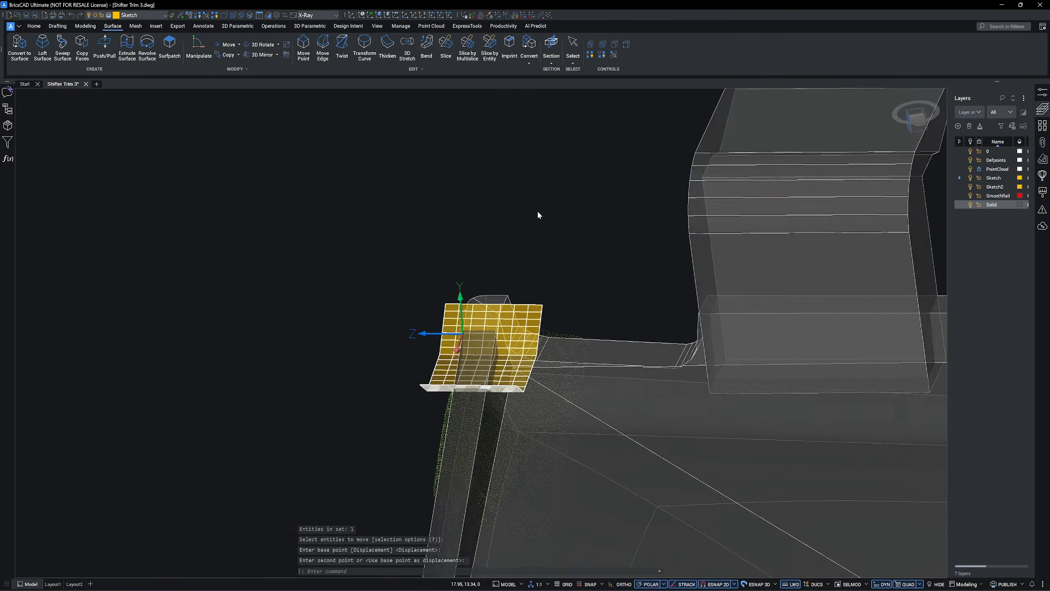
key("Return")
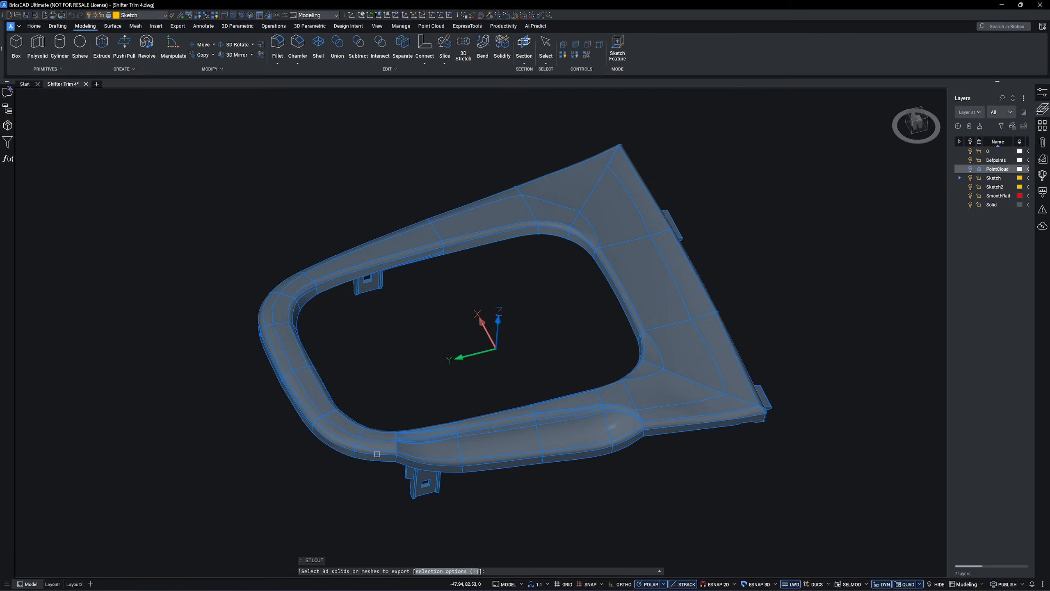
Export the finished trim solid as a binary STL with High smoothness, saved as Shifter Trim 4 in the Shifter Trim folder
key("Return")
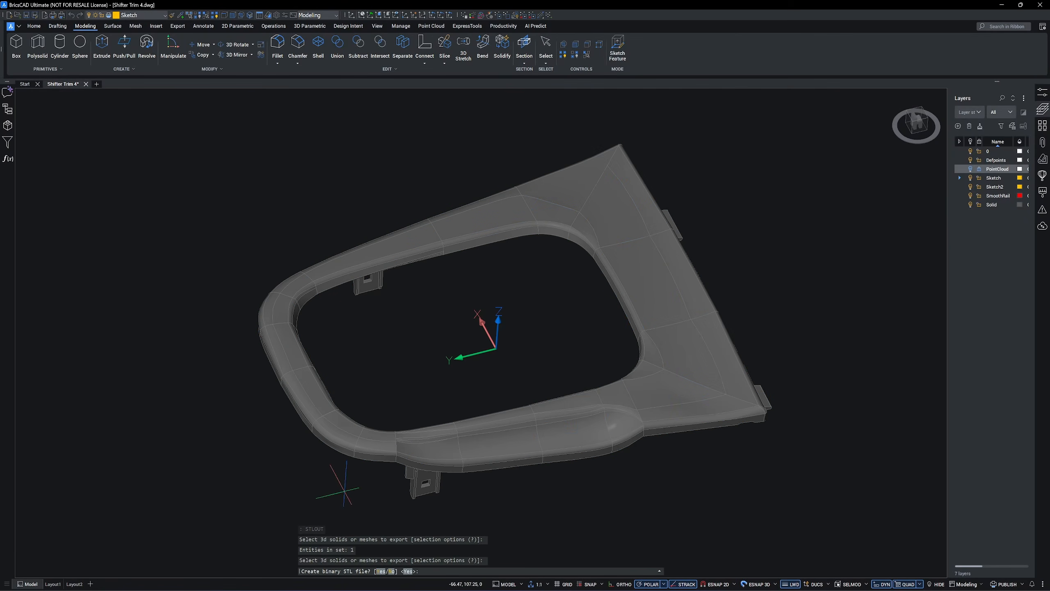
left_click(409, 572)
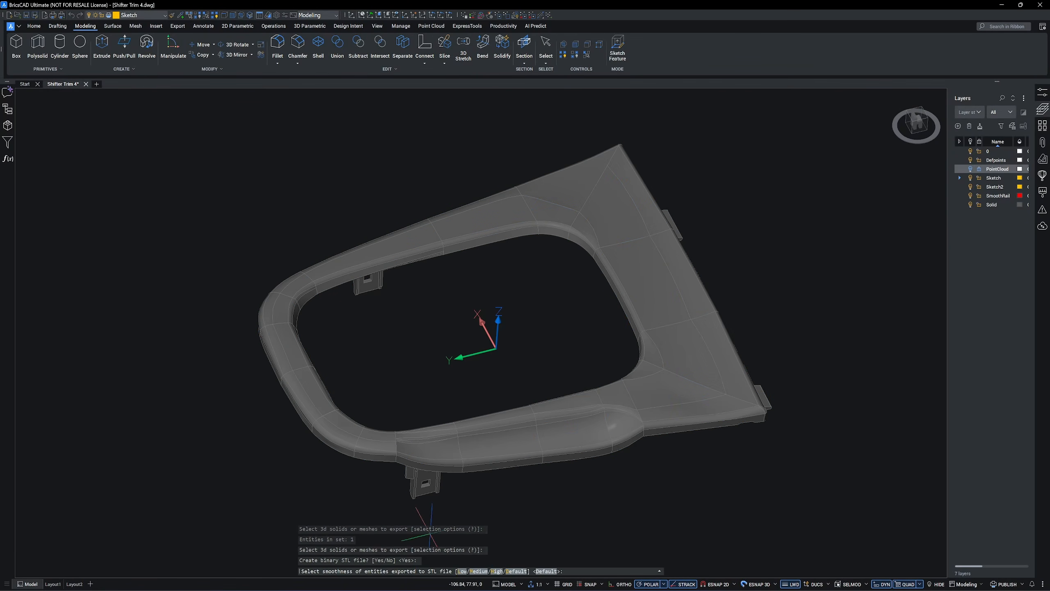
left_click(496, 572)
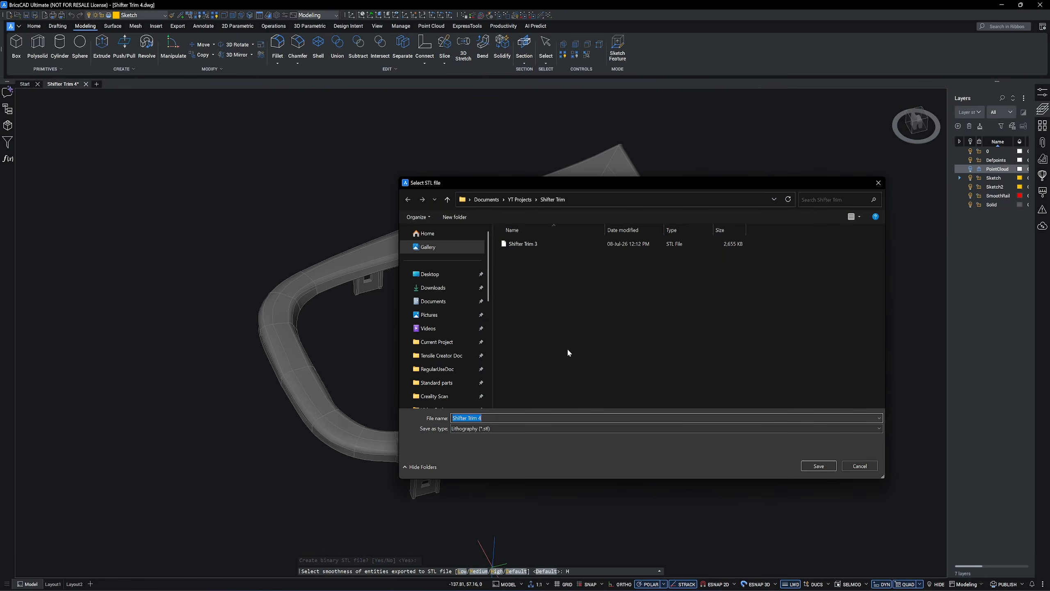
left_click(819, 466)
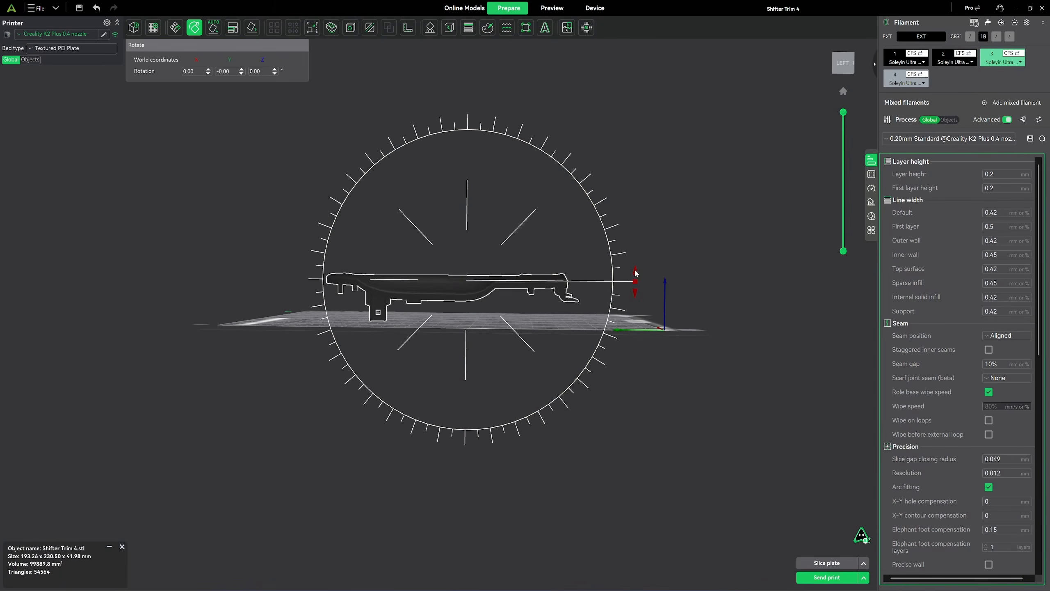
In Creality Print, rotate the imported trim about 68.21° around the X axis so it stands up on the plate
left_click_drag(635, 281, 531, 440)
key("0")
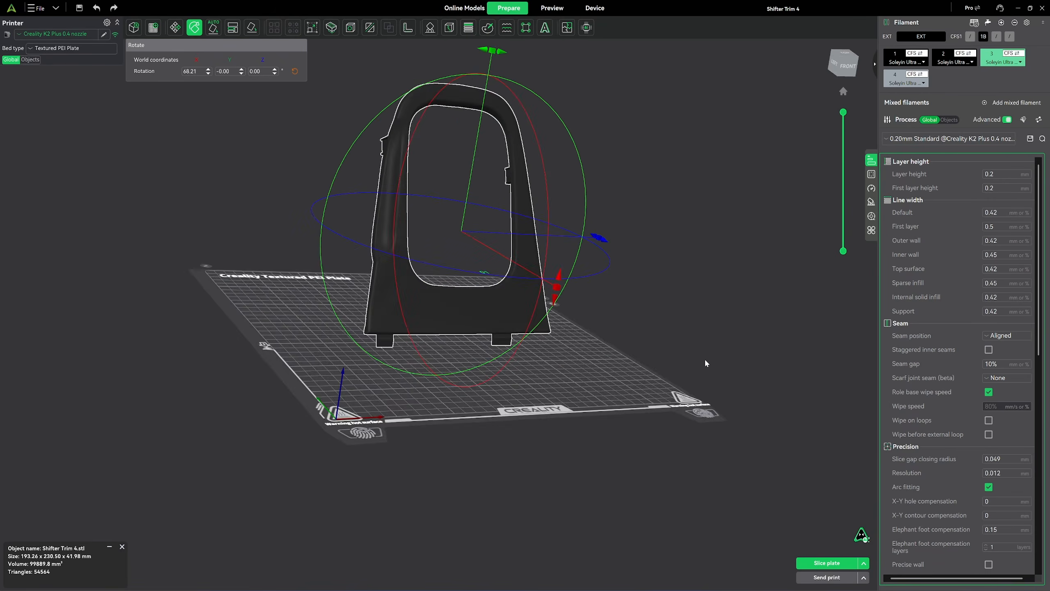
Enable supports with the type Tree(auto) and slice the plate
left_click(989, 174)
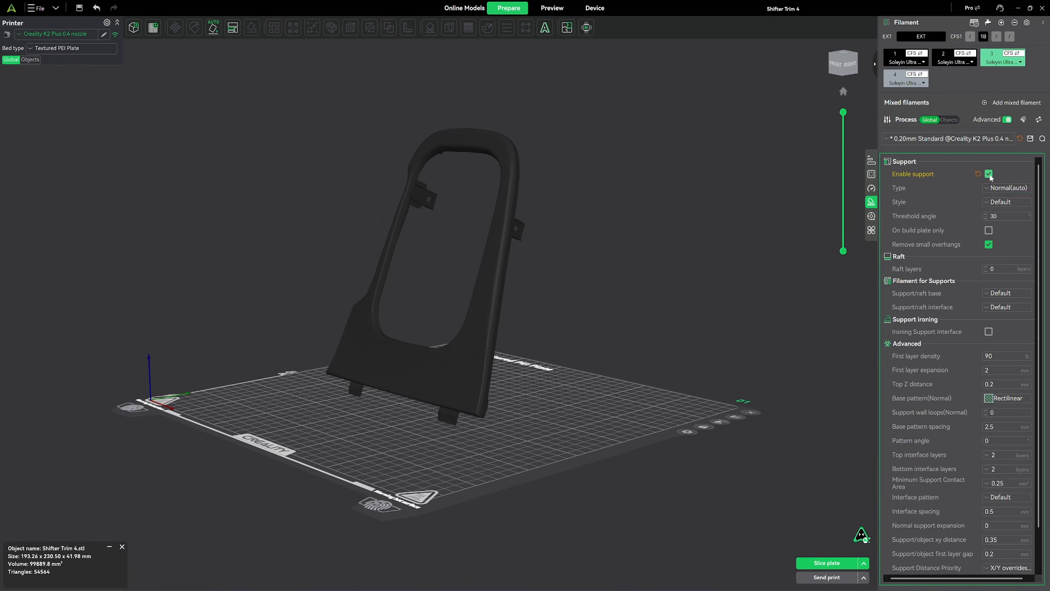
left_click(1001, 208)
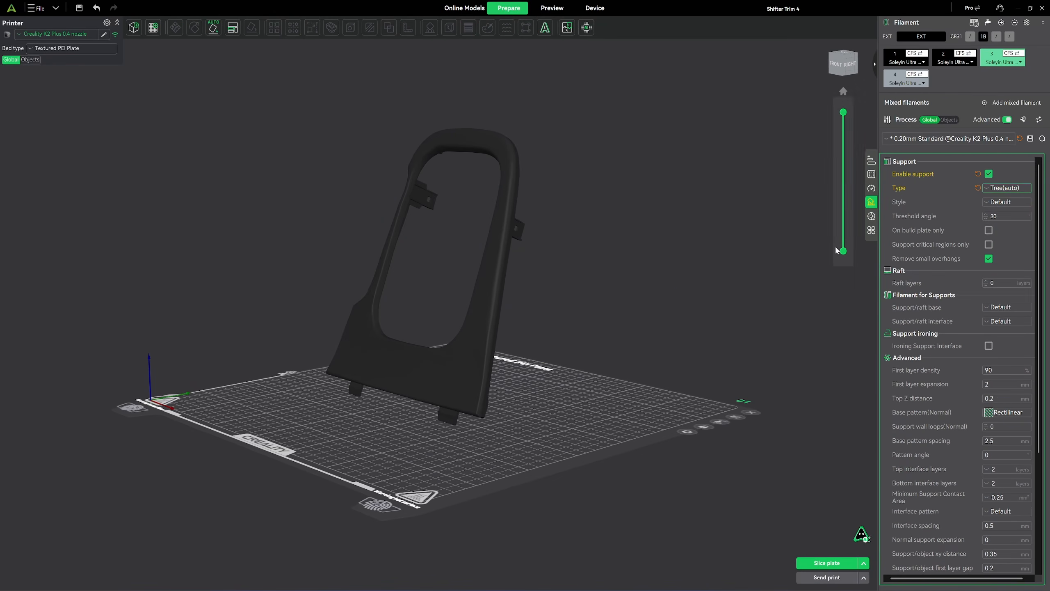
key("ctrl+r")
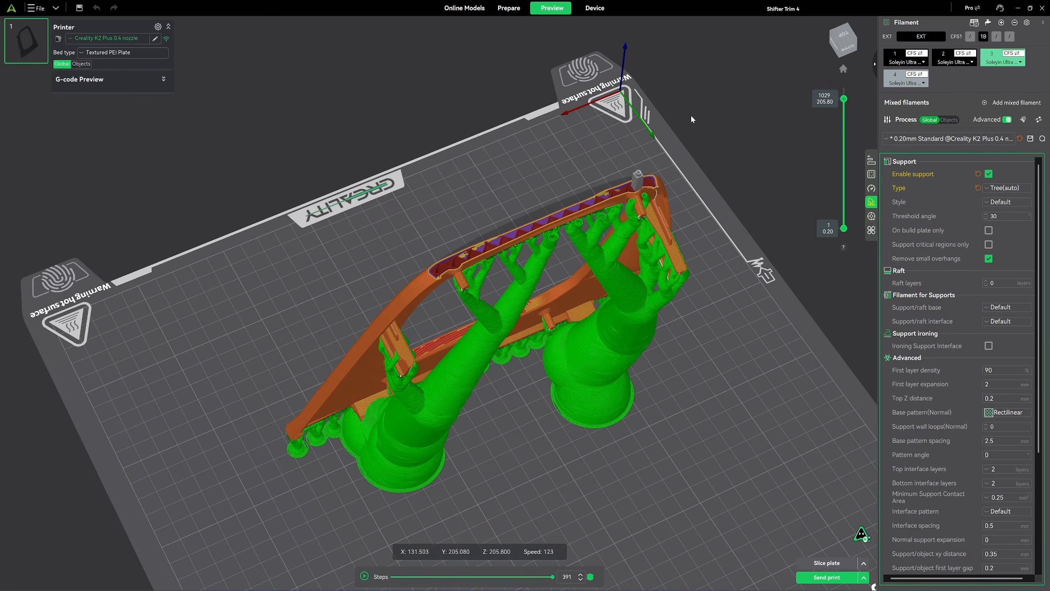
Examine the sliced trim and its tree supports by scrubbing the layer preview down to layer 77 and up to layer 725
key("Down")
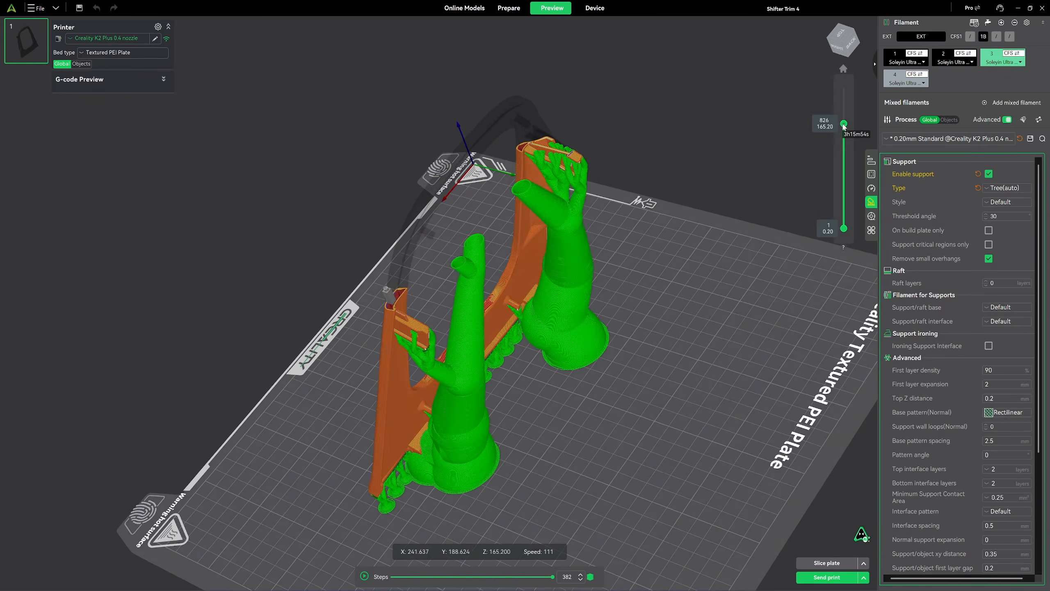
left_click_drag(845, 137, 850, 221)
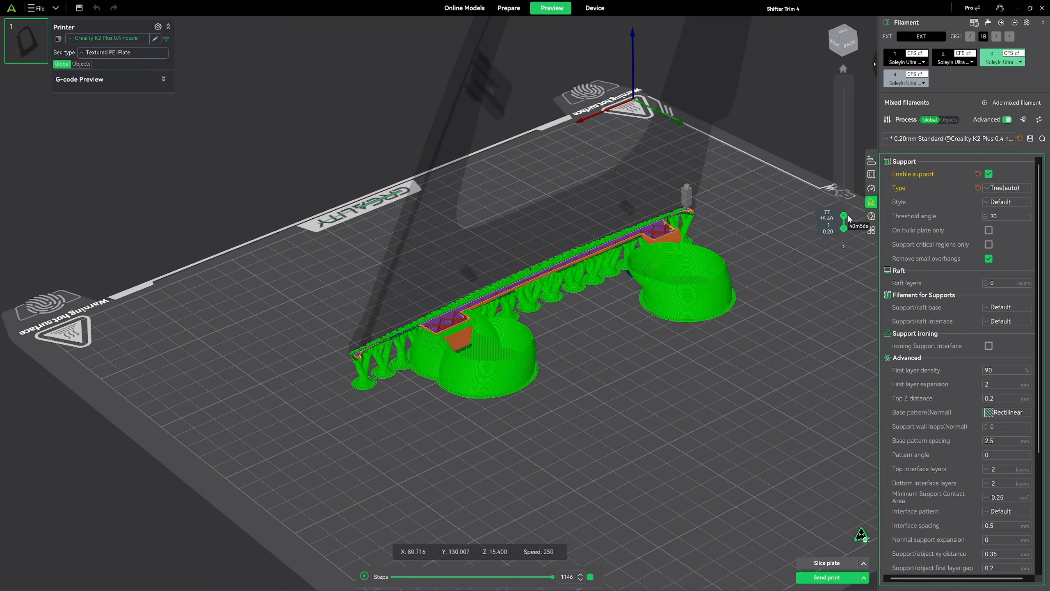
left_click_drag(849, 219, 847, 138)
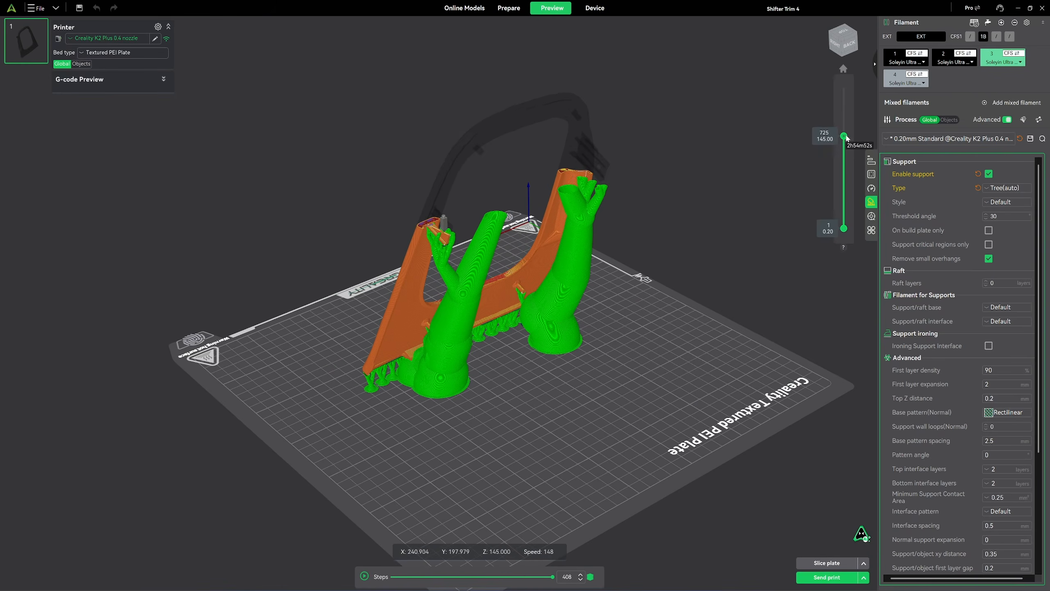